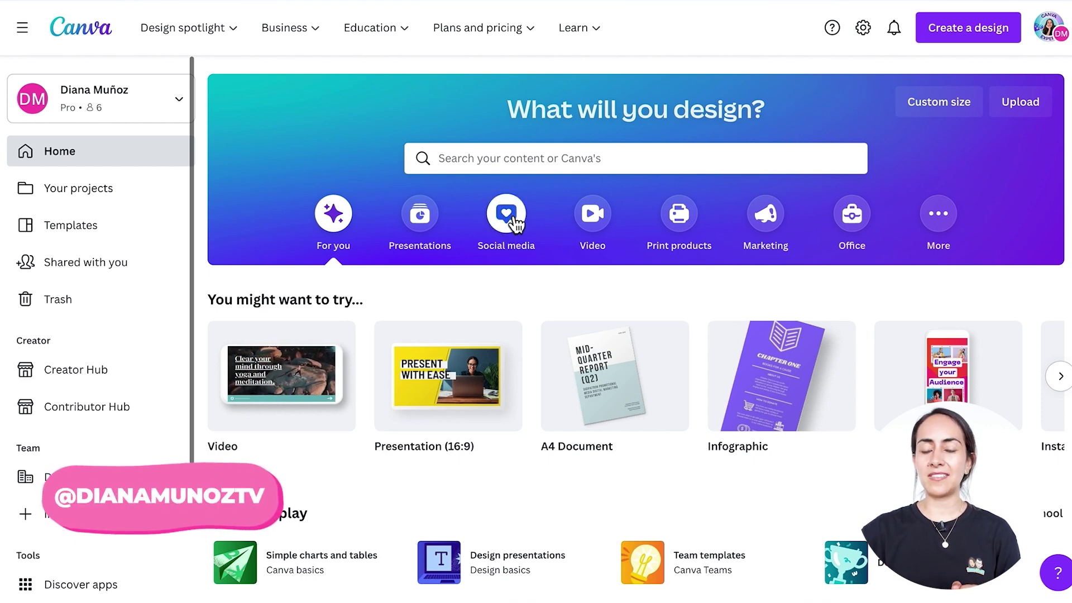
Create a blank Instagram Post design from Social media and browse the Photos library
{"action": "left_click", "coordinate": [514, 223]}
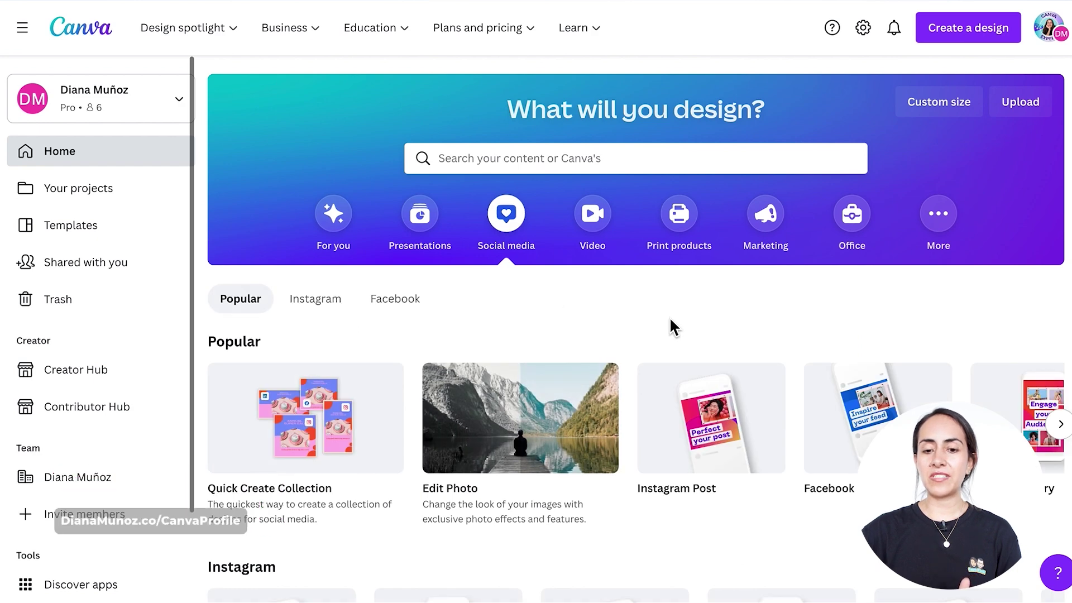
{"action": "mouse_move", "coordinate": [773, 445]}
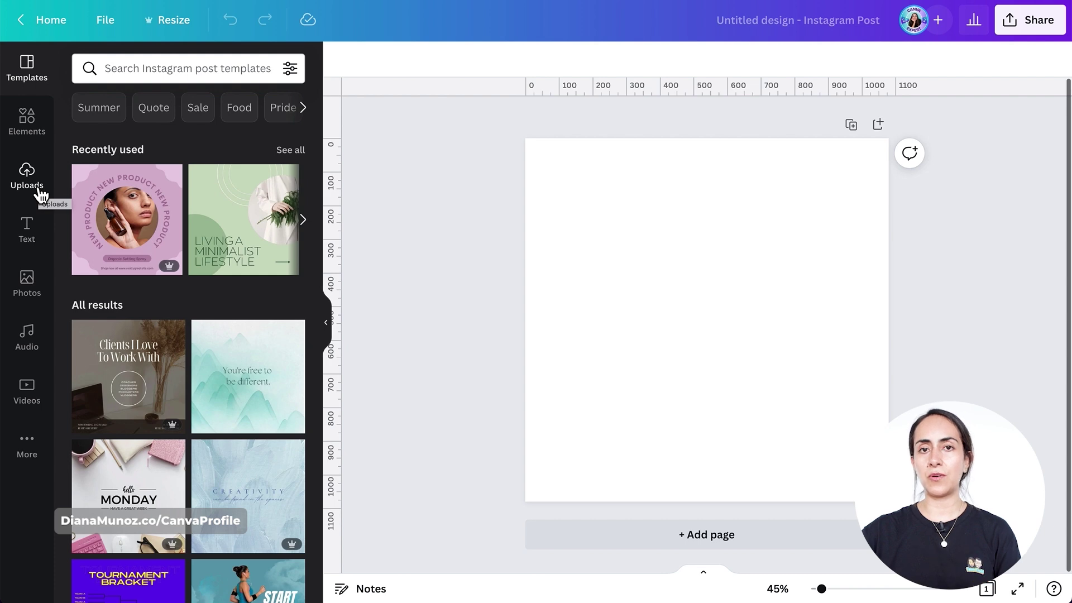
{"action": "left_click", "coordinate": [21, 281]}
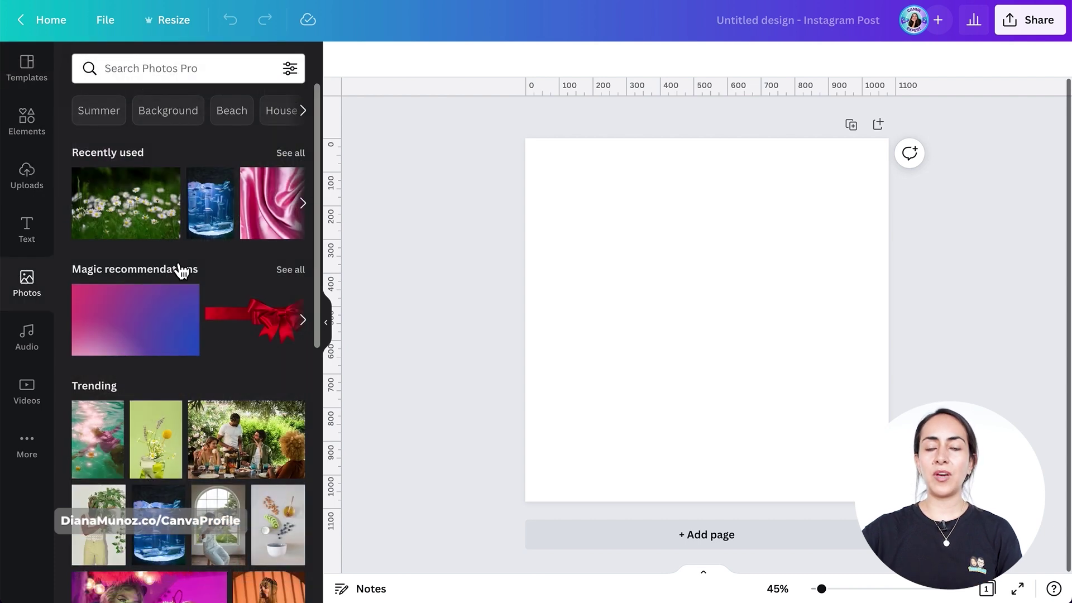
{"action": "scroll", "coordinate": [180, 270], "scroll_direction": "down", "scroll_amount": 2}
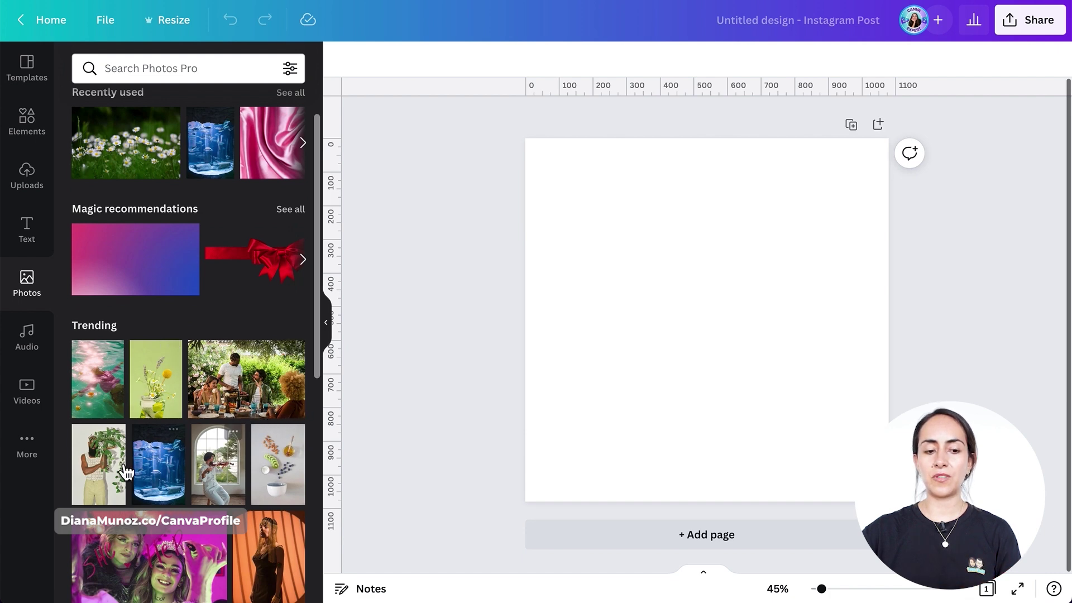
{"action": "scroll", "coordinate": [168, 497], "scroll_direction": "down", "scroll_amount": 7}
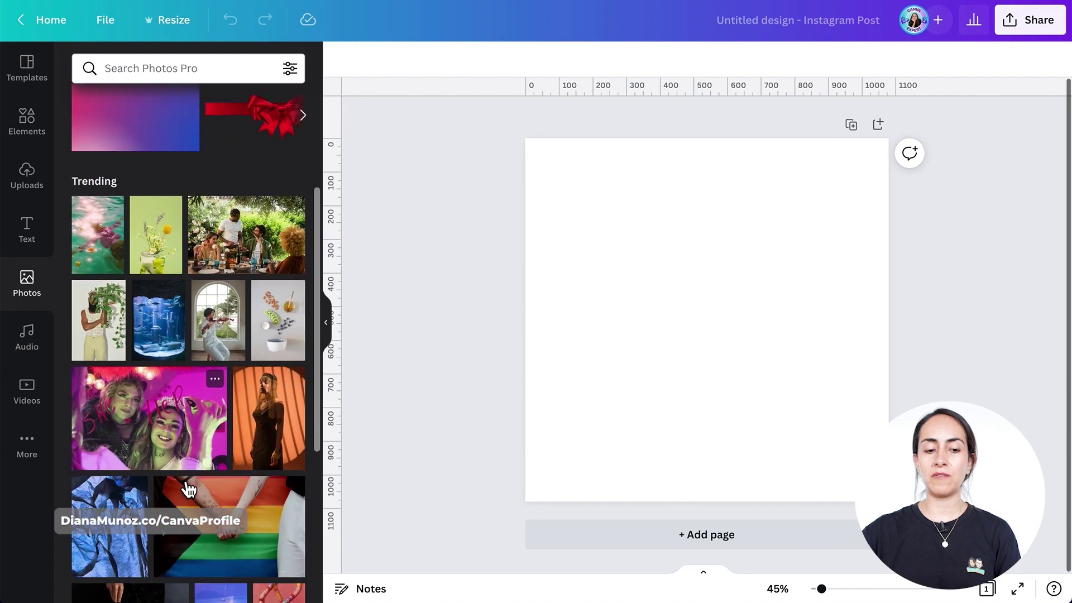
{"action": "scroll", "coordinate": [124, 481], "scroll_direction": "down", "scroll_amount": 4}
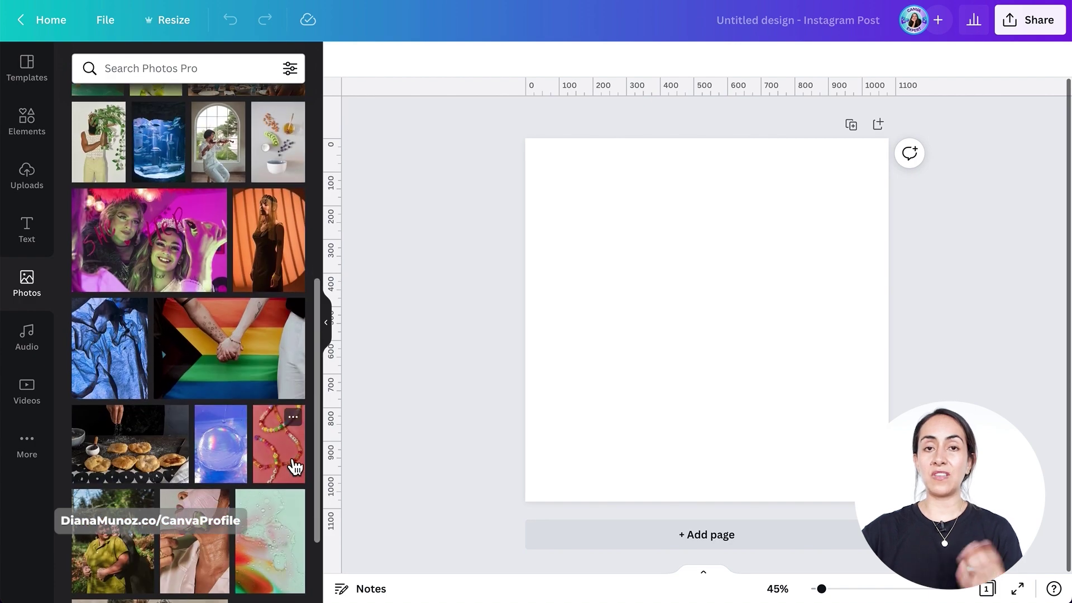
{"action": "scroll", "coordinate": [294, 466], "scroll_direction": "up", "scroll_amount": 11}
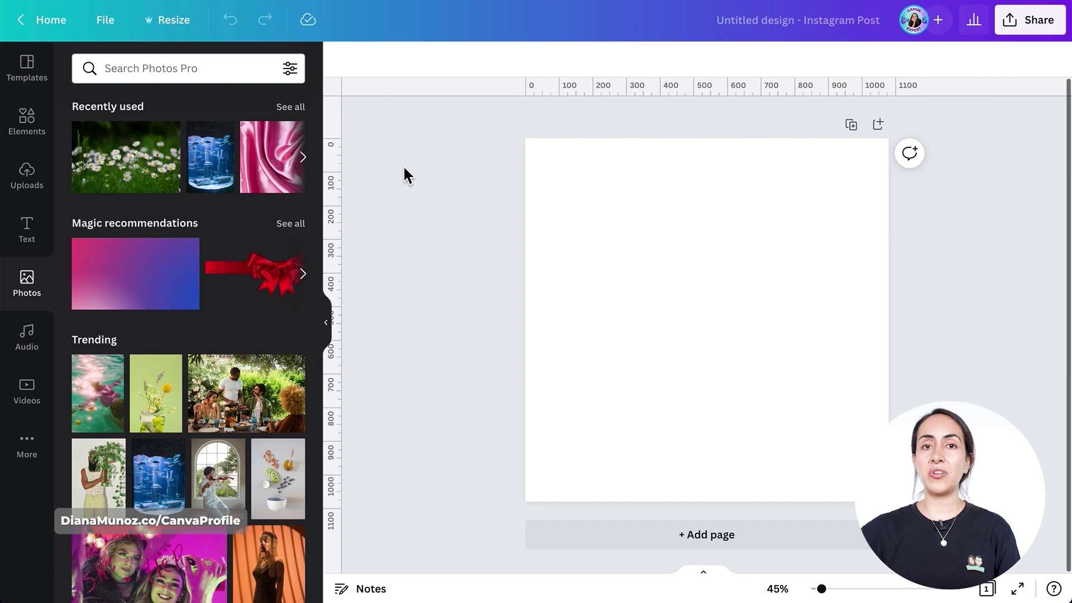
Search photos for 'nature', fill the page with the daisy photo, and add a smaller copy lower right
{"action": "left_click", "coordinate": [213, 70]}
{"action": "type", "text": "nature"}
{"action": "key", "text": "Return"}
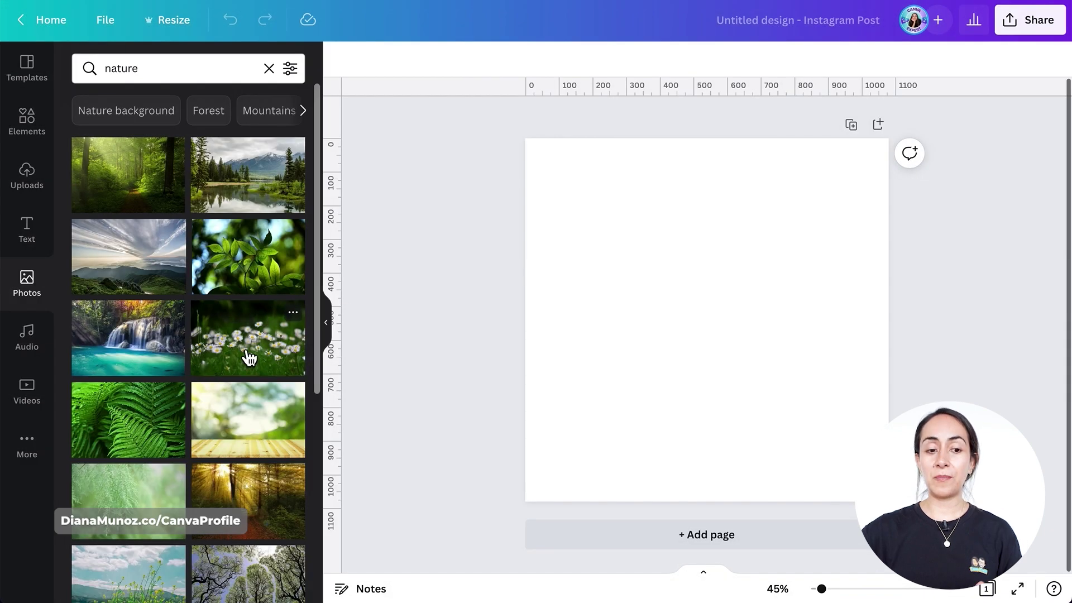
{"action": "left_click_drag", "start_coordinate": [237, 336], "coordinate": [552, 258]}
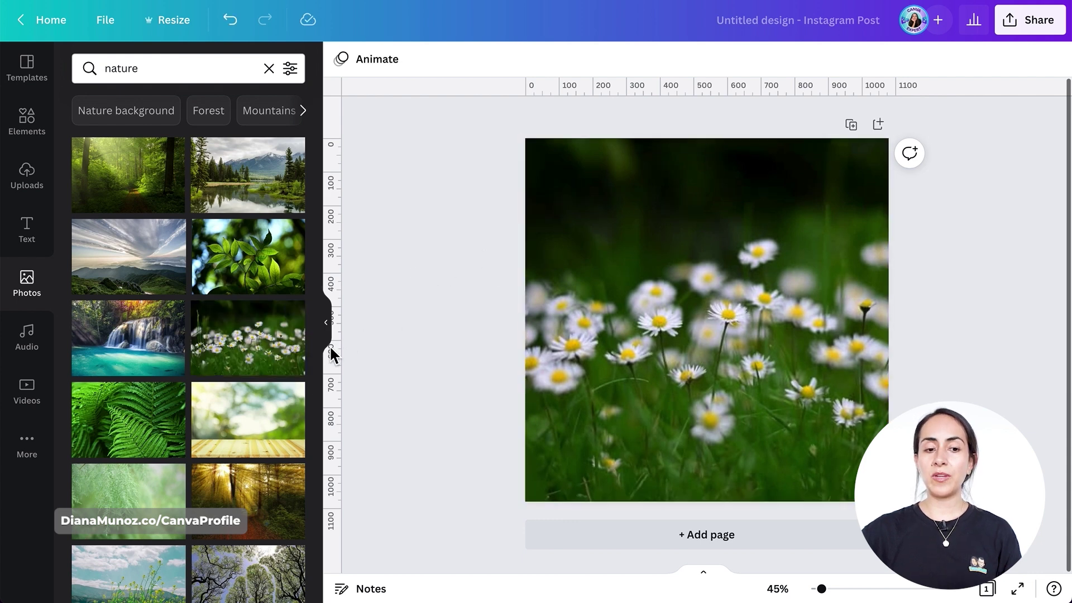
{"action": "left_click", "coordinate": [268, 361]}
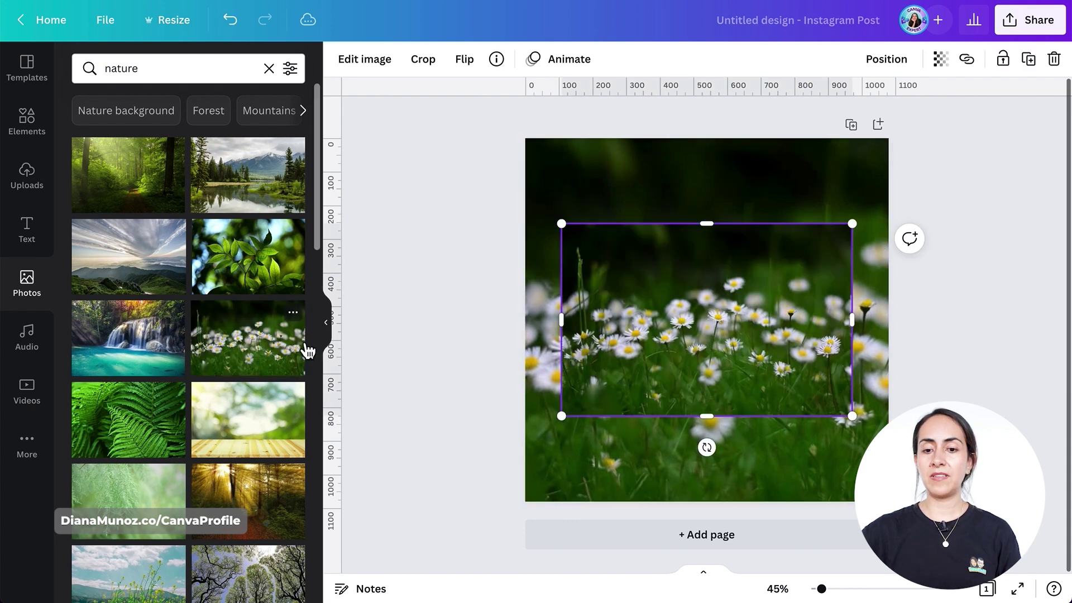
{"action": "left_click_drag", "start_coordinate": [784, 307], "coordinate": [809, 383]}
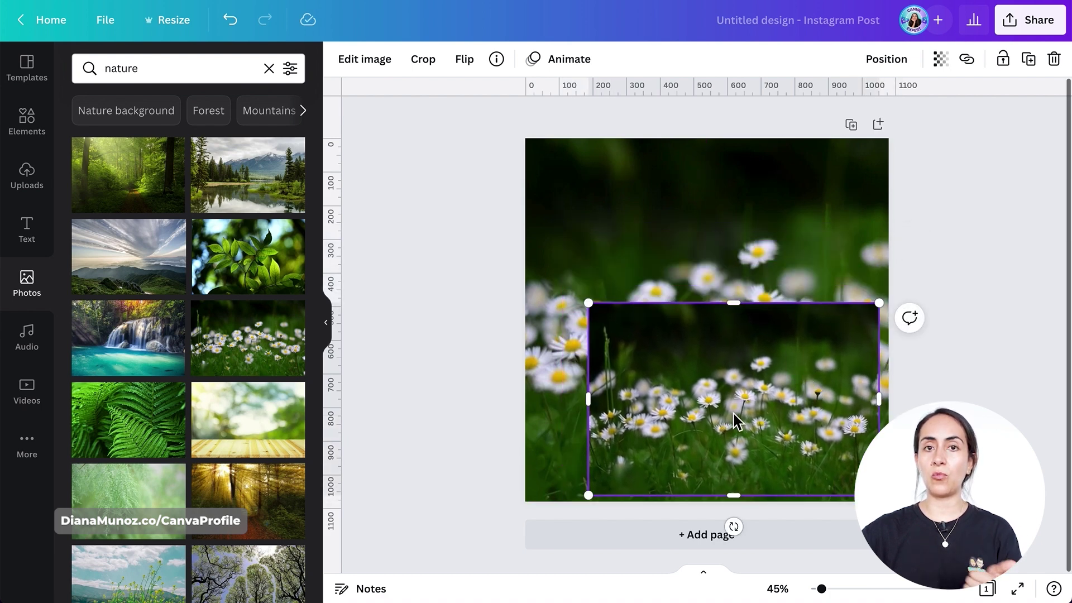
Place and enlarge a rounded rectangle frame from Elements, then drop the small daisy photo into it
{"action": "left_click", "coordinate": [25, 128]}
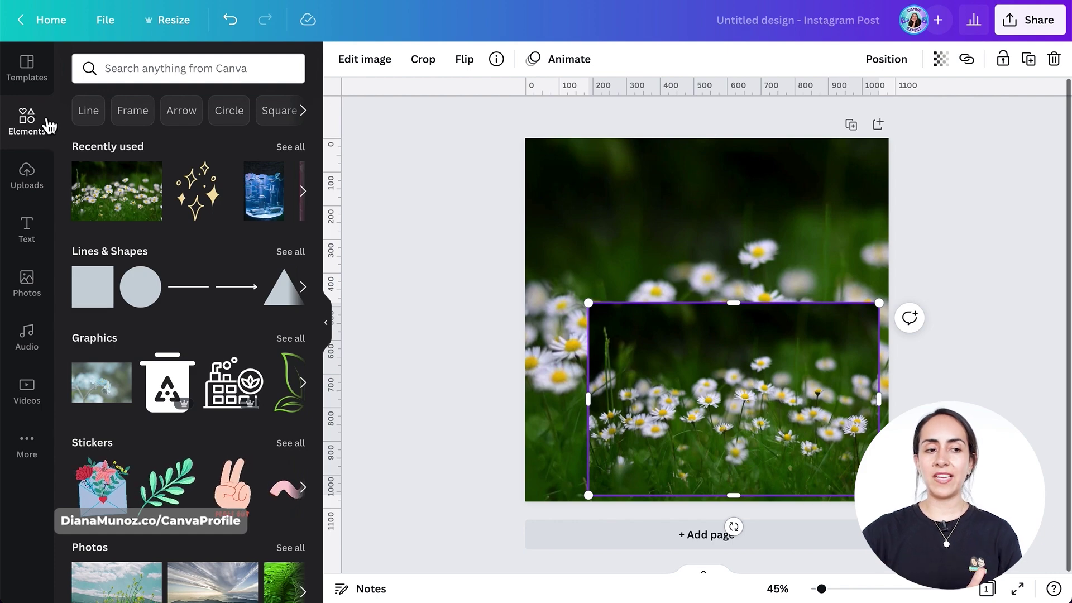
{"action": "scroll", "coordinate": [222, 323], "scroll_direction": "down", "scroll_amount": 15}
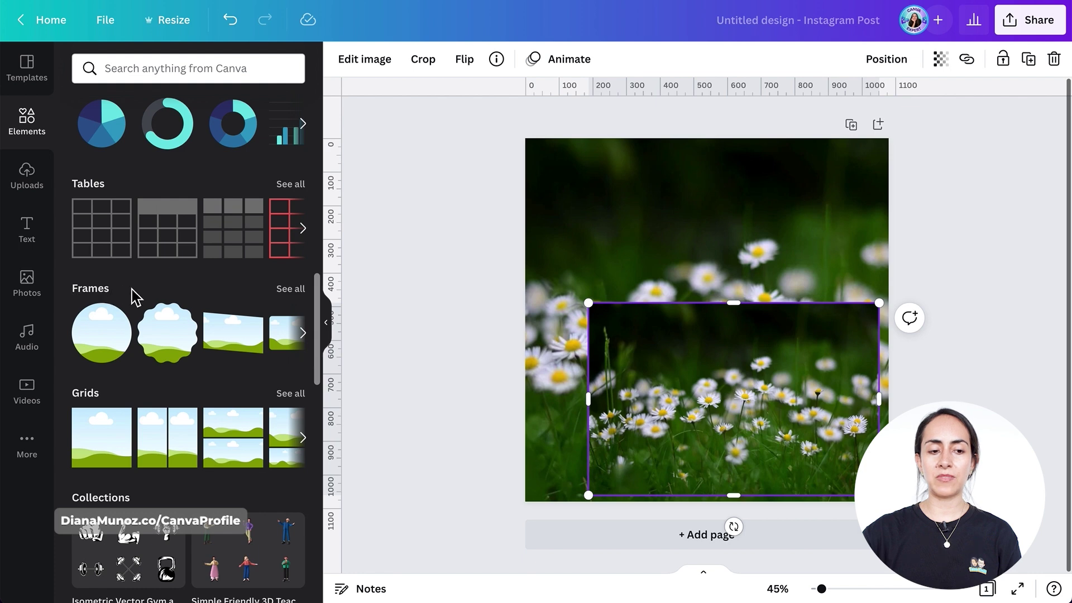
{"action": "scroll", "coordinate": [228, 318], "scroll_direction": "up", "scroll_amount": 1}
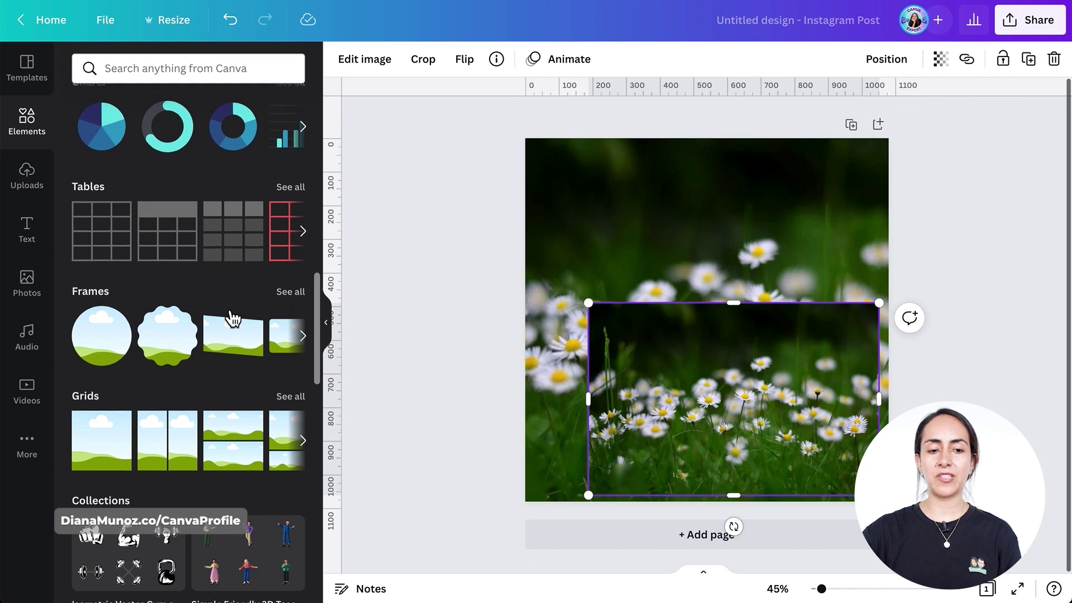
{"action": "left_click", "coordinate": [303, 337]}
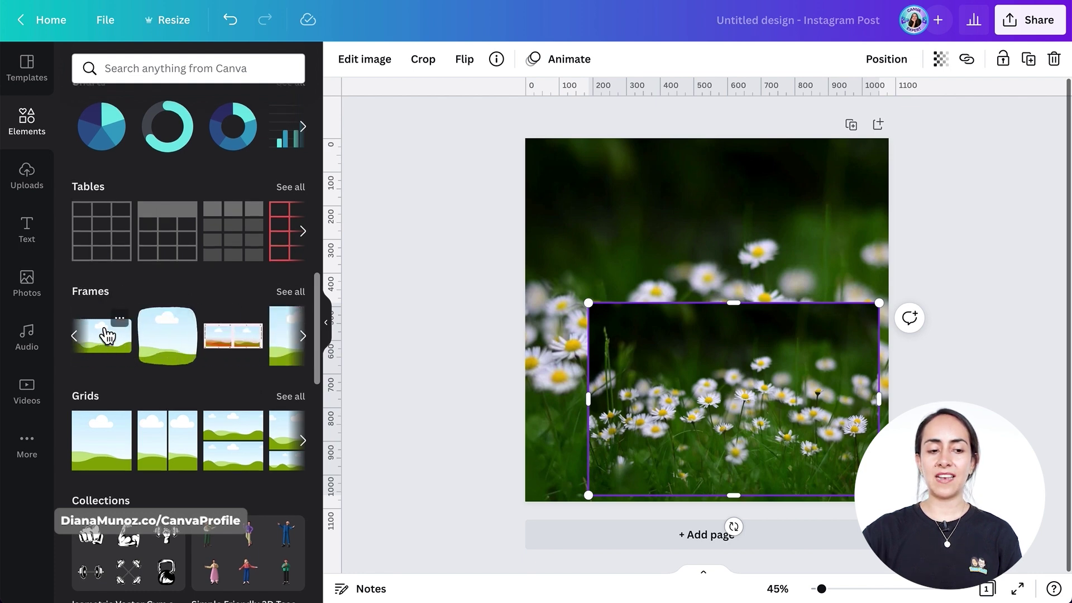
{"action": "left_click_drag", "start_coordinate": [111, 352], "coordinate": [610, 265]}
{"action": "left_click_drag", "start_coordinate": [806, 269], "coordinate": [832, 251]}
{"action": "left_click", "coordinate": [835, 434]}
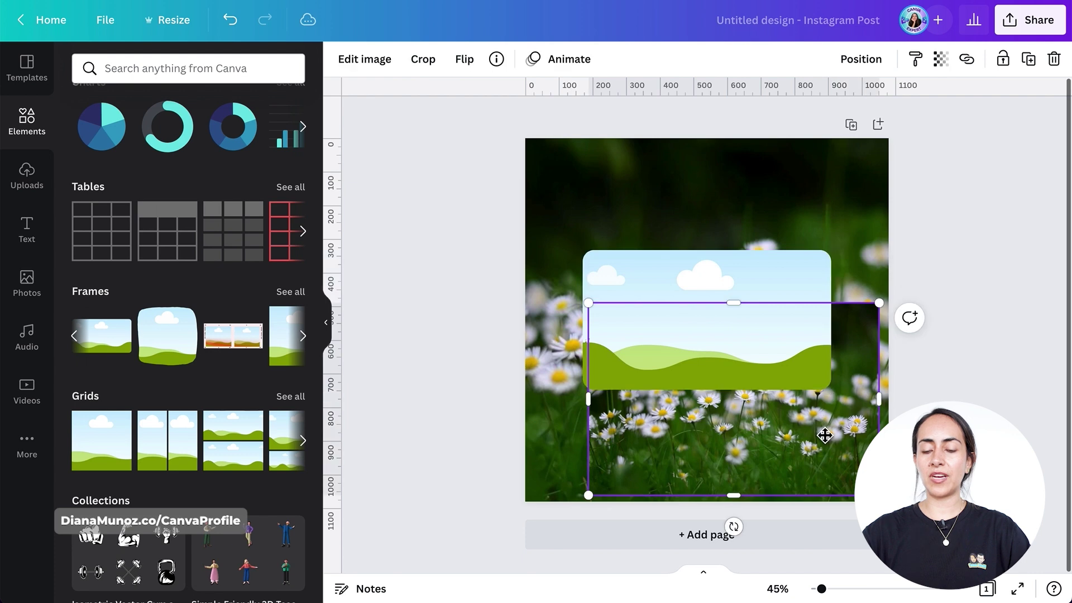
{"action": "left_click_drag", "start_coordinate": [823, 434], "coordinate": [764, 351]}
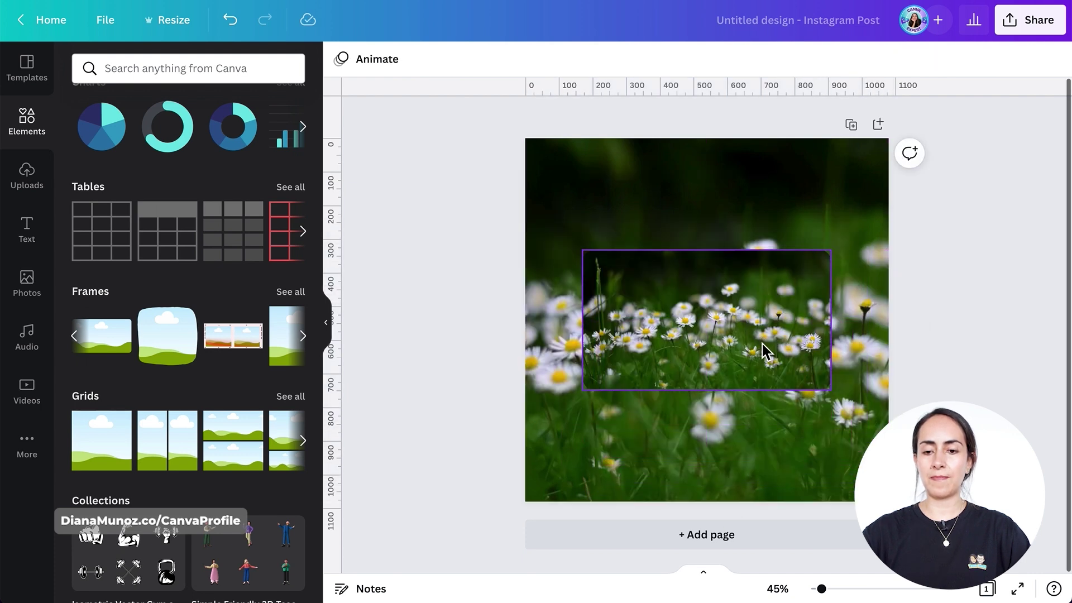
Enlarge the photo inside the frame from both corners until it lines up with the background photo
{"action": "double_click", "coordinate": [748, 304]}
{"action": "left_click_drag", "start_coordinate": [843, 230], "coordinate": [993, 137]}
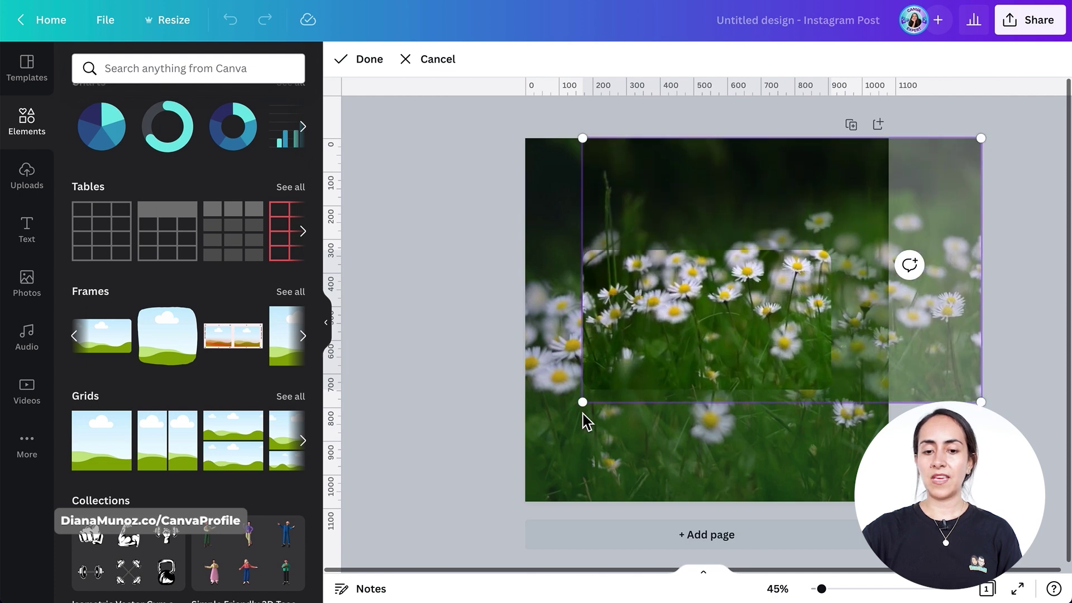
{"action": "left_click_drag", "start_coordinate": [576, 412], "coordinate": [433, 510]}
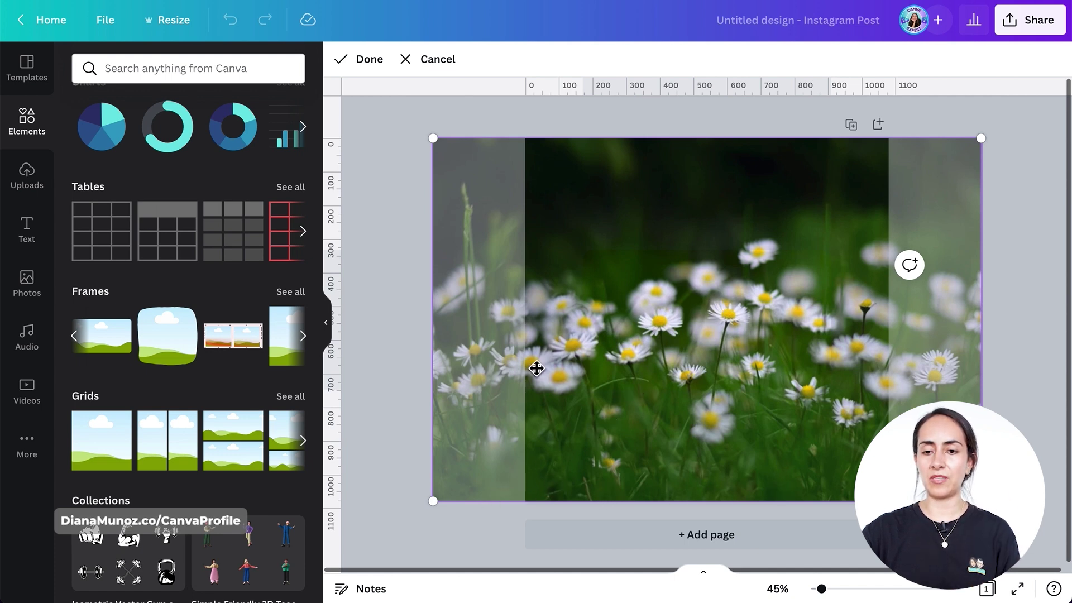
{"action": "mouse_move", "coordinate": [986, 134]}
{"action": "left_mouse_down"}
{"action": "mouse_move", "coordinate": [866, 208]}
{"action": "mouse_move", "coordinate": [981, 136]}
{"action": "left_mouse_up"}
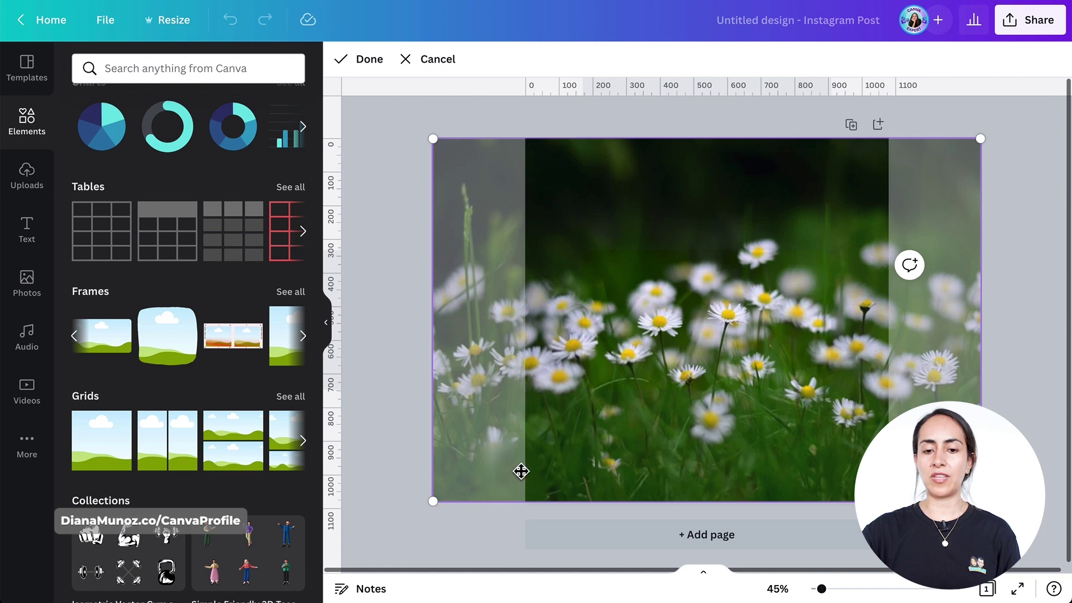
Blur the framed daisy photo with a Blur strength of 30
{"action": "left_click", "coordinate": [360, 67]}
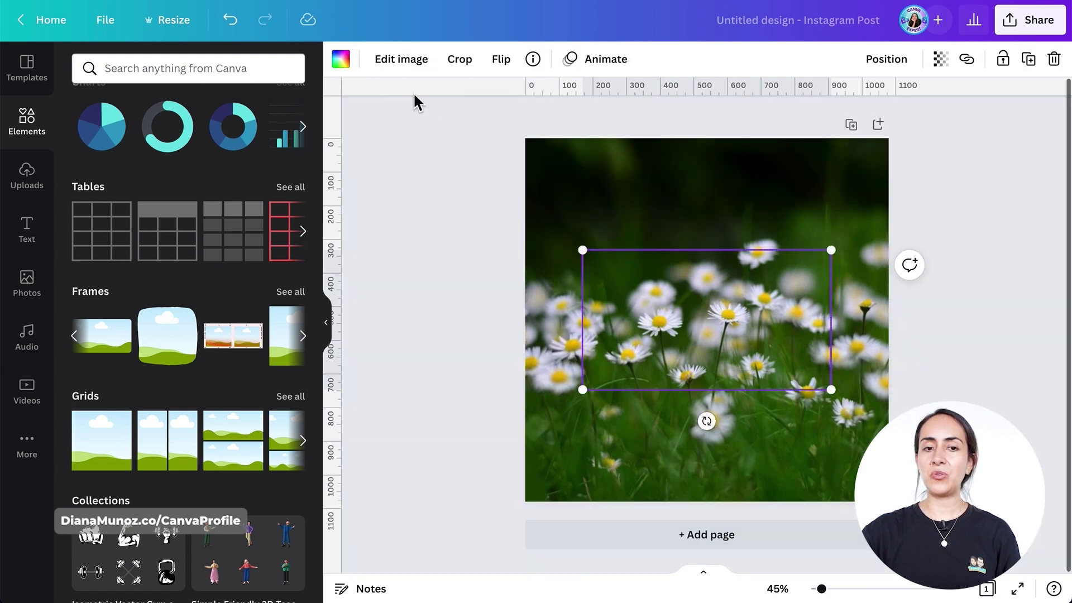
{"action": "left_click", "coordinate": [399, 68]}
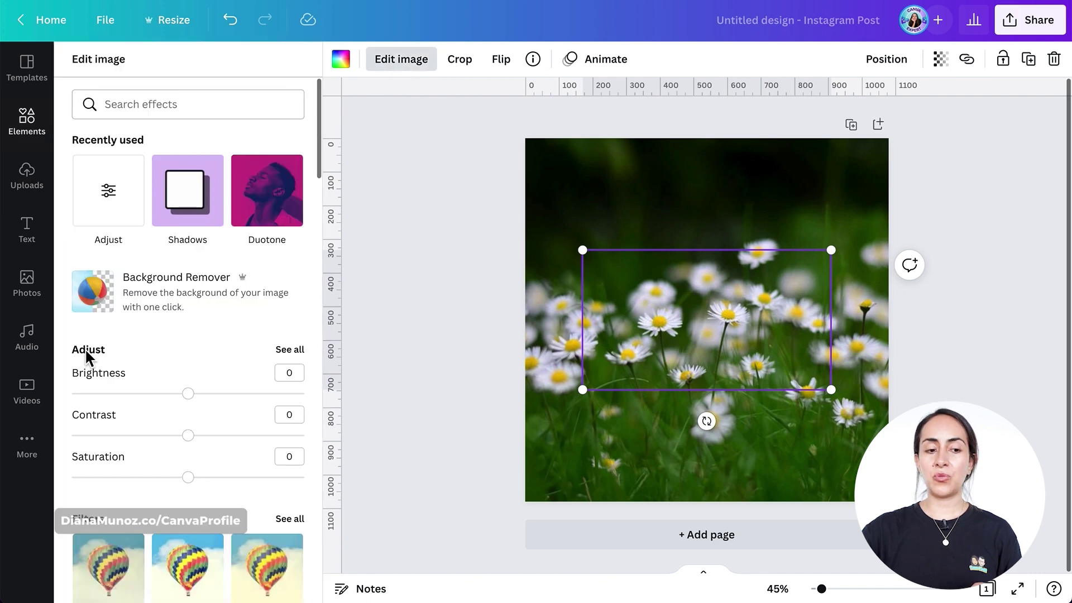
{"action": "left_click", "coordinate": [298, 355]}
{"action": "left_click_drag", "start_coordinate": [186, 294], "coordinate": [232, 299]}
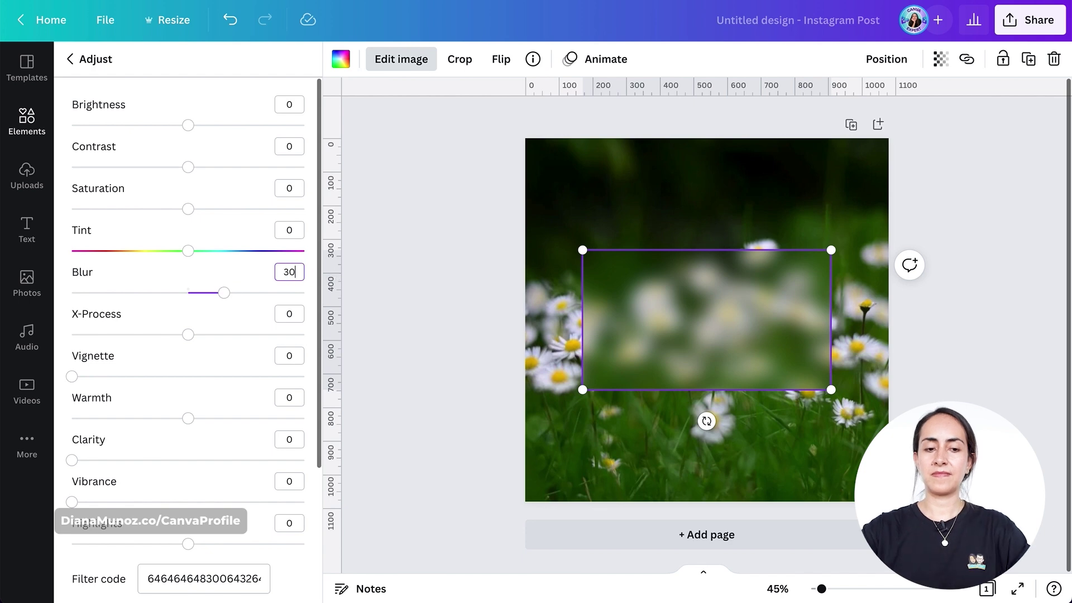
{"action": "key", "text": "Return"}
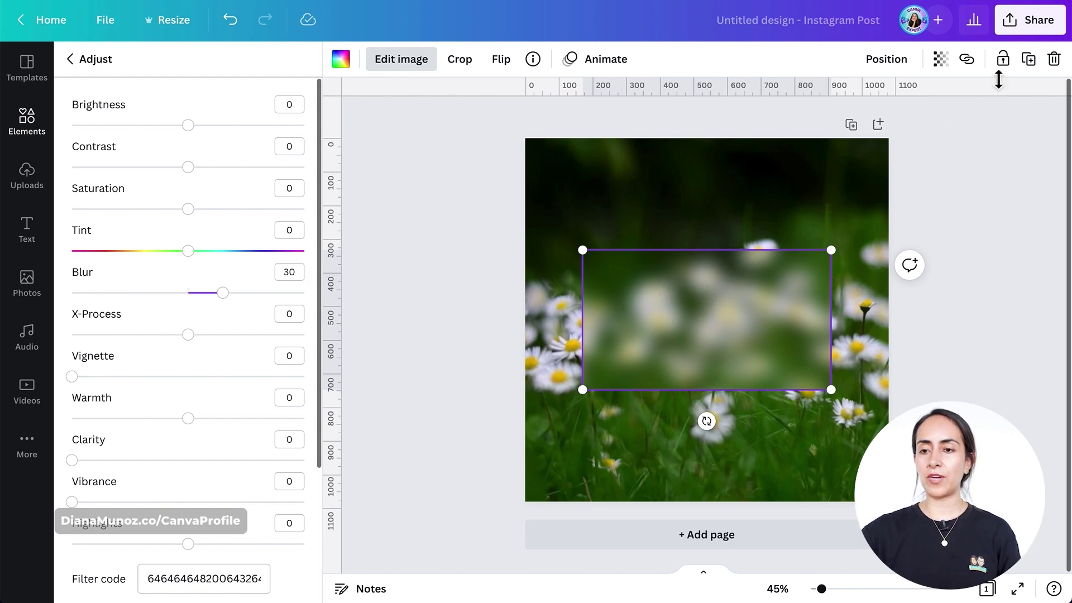
Duplicate the blurred card and fill the copy with white
{"action": "left_click", "coordinate": [1034, 65]}
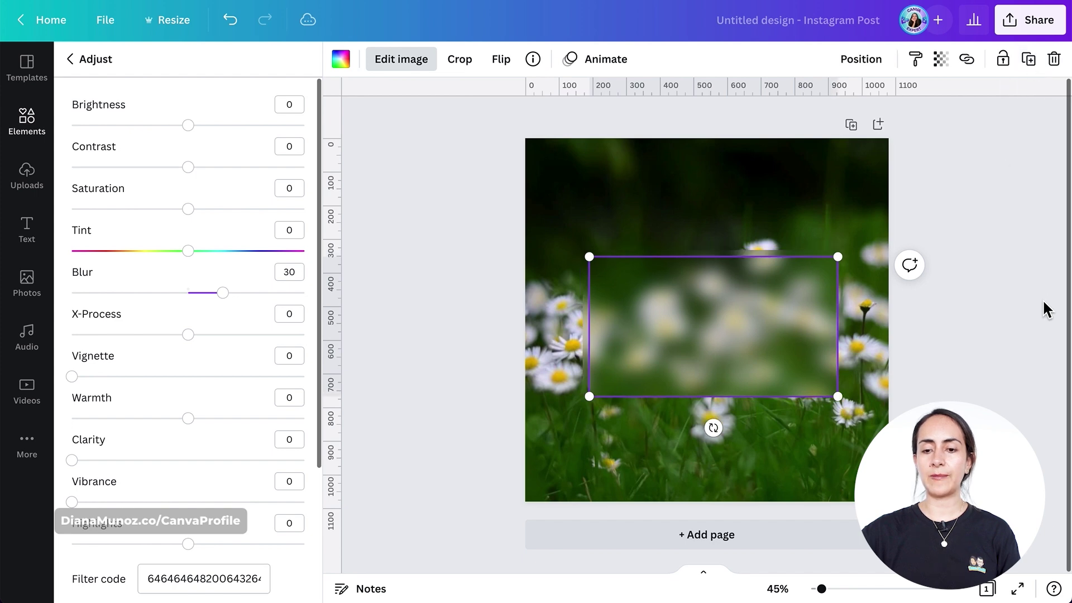
{"action": "left_click", "coordinate": [340, 62]}
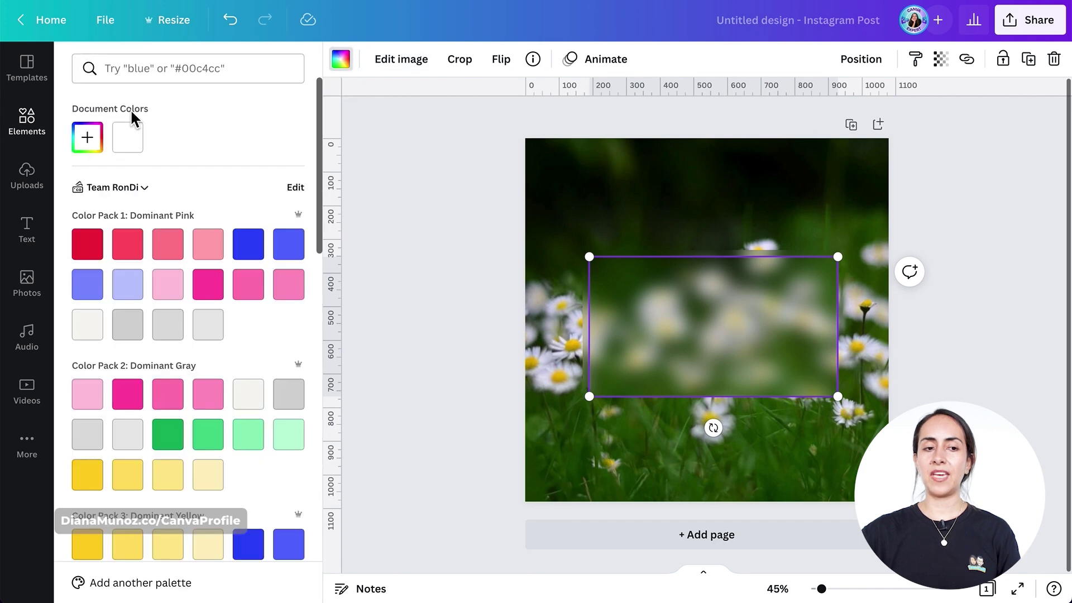
{"action": "left_click", "coordinate": [127, 139]}
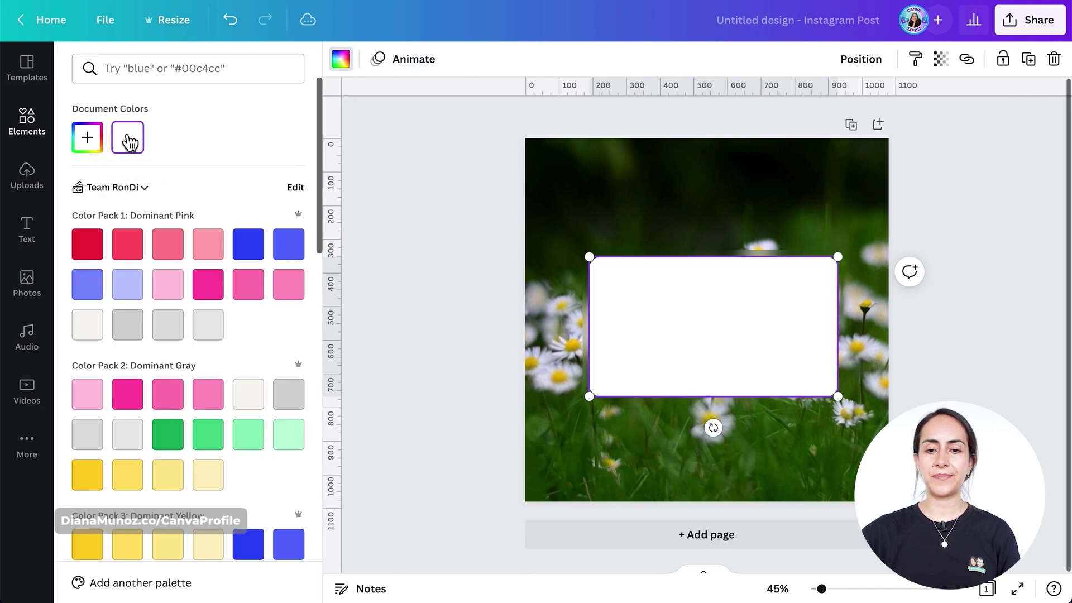
Centre the white card horizontally and vertically on the page and set transparency to about 32
{"action": "left_click", "coordinate": [863, 62]}
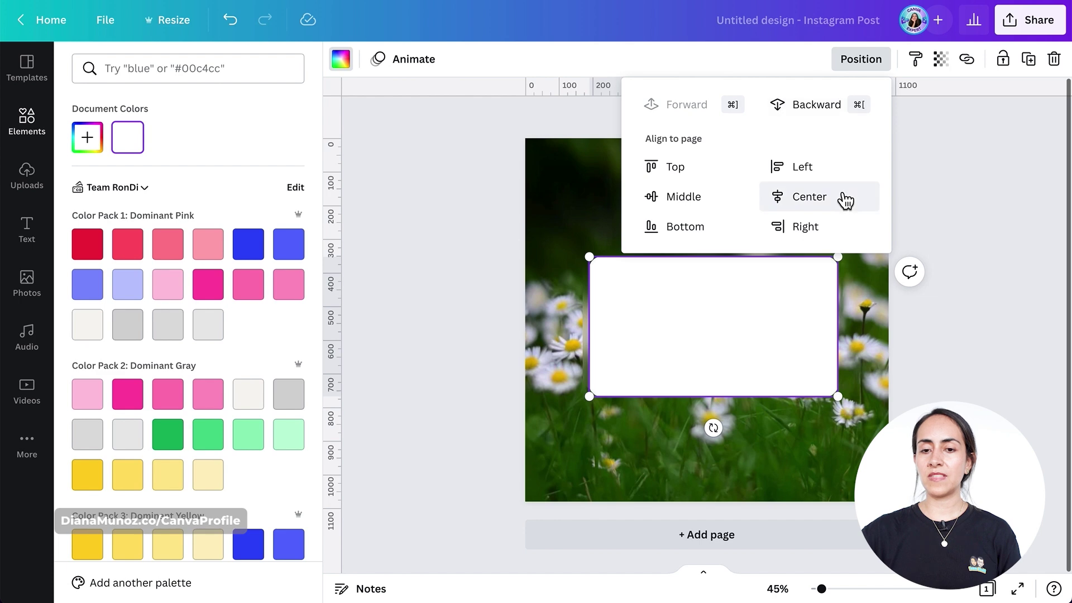
{"action": "left_click", "coordinate": [842, 199]}
{"action": "left_click", "coordinate": [721, 198]}
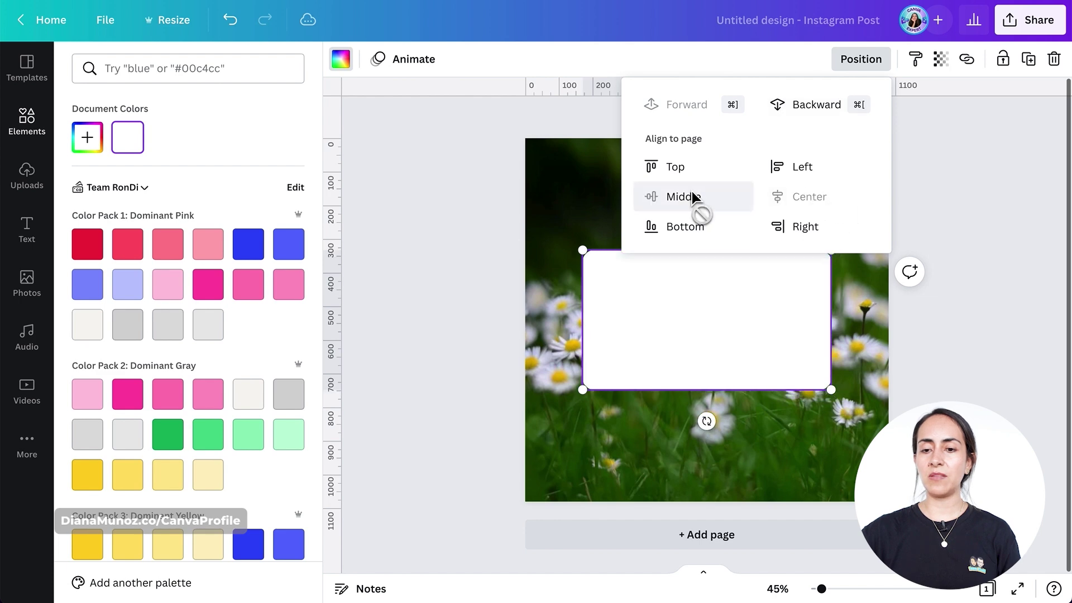
{"action": "left_click", "coordinate": [940, 63]}
{"action": "left_click", "coordinate": [941, 62]}
{"action": "left_click_drag", "start_coordinate": [931, 125], "coordinate": [837, 134]}
{"action": "key", "text": "Escape"}
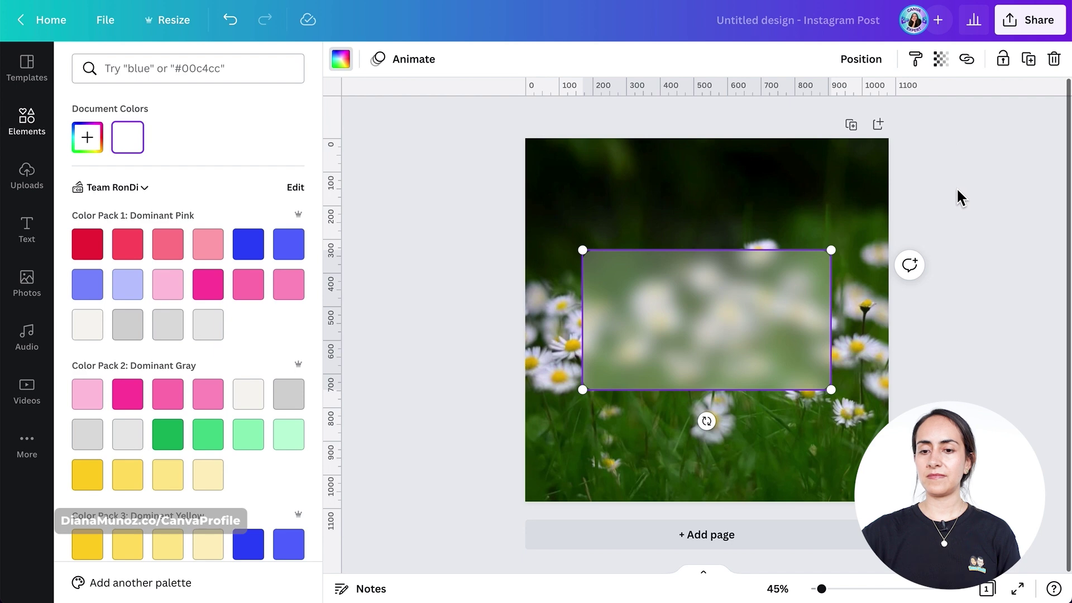
Add a circle frame, shrink it, and move it to the card's top-left corner
{"action": "key", "text": "Escape"}
{"action": "left_click", "coordinate": [958, 190]}
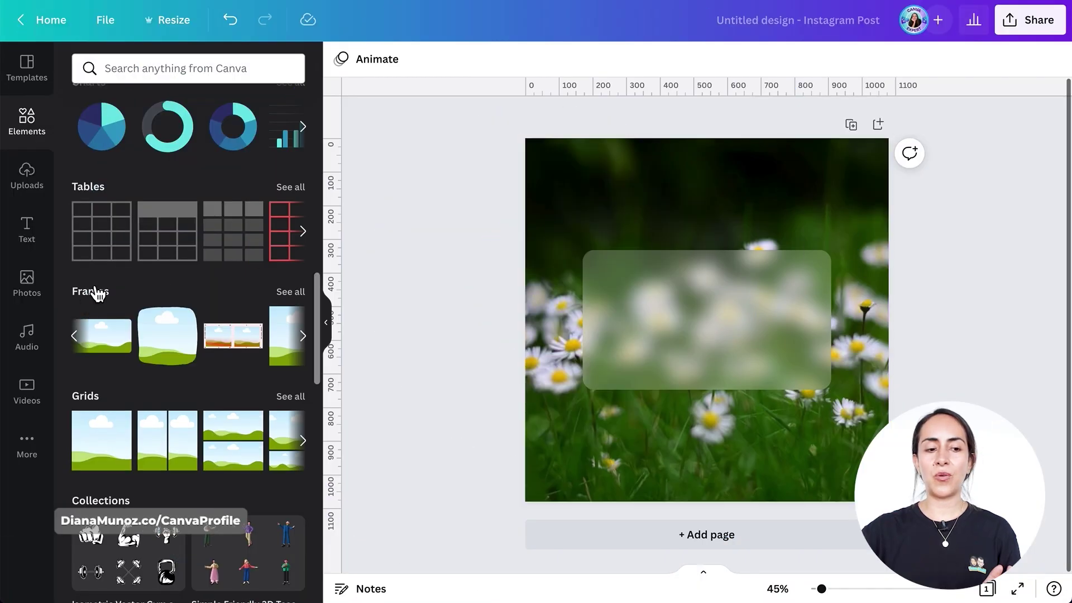
{"action": "left_click", "coordinate": [78, 335]}
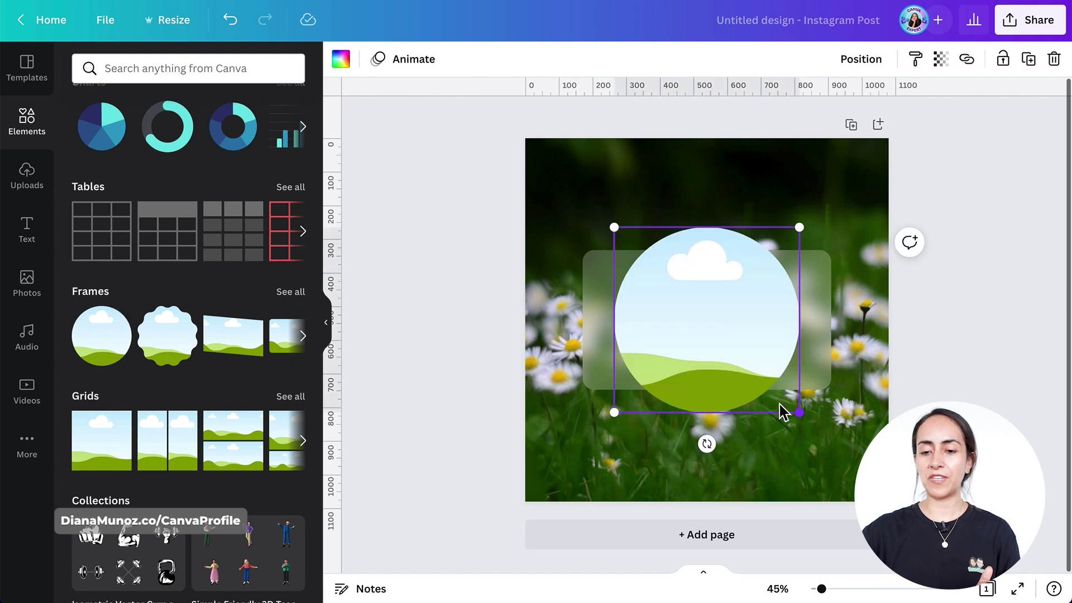
{"action": "left_click_drag", "start_coordinate": [760, 393], "coordinate": [675, 308]}
{"action": "left_click_drag", "start_coordinate": [682, 228], "coordinate": [653, 260]}
{"action": "left_click_drag", "start_coordinate": [646, 323], "coordinate": [629, 340]}
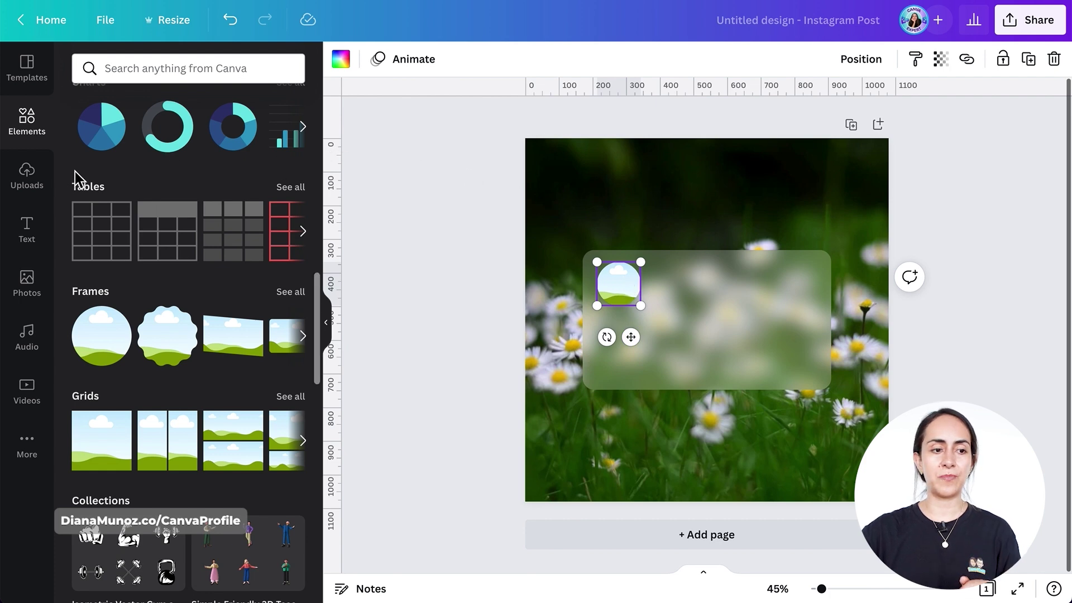
Fill the circle frame with the uploaded couple photo
{"action": "left_click", "coordinate": [29, 174]}
{"action": "key", "text": "ctrl+z"}
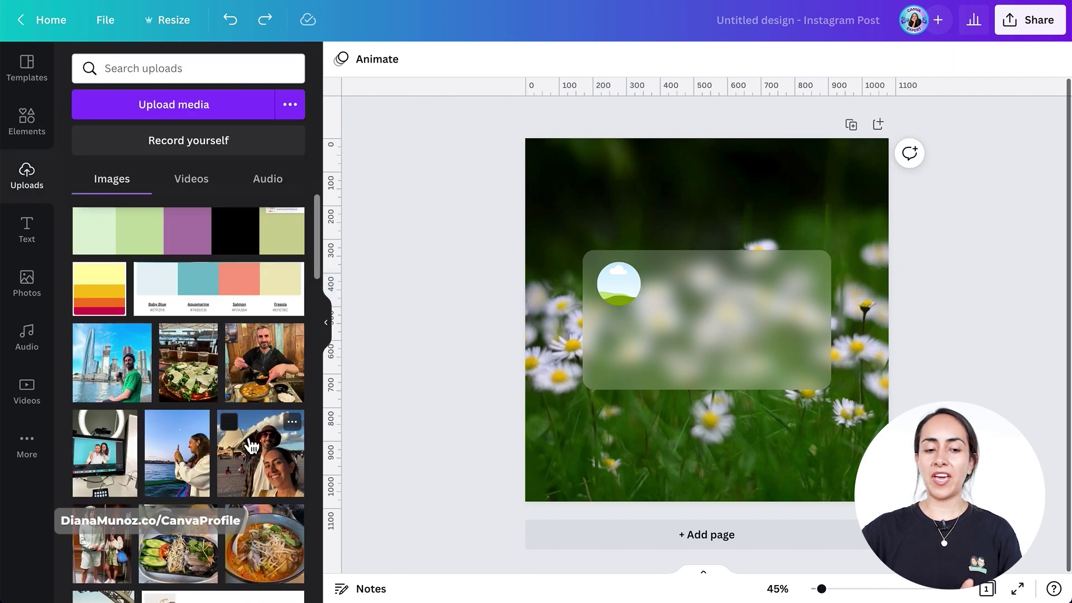
{"action": "left_click_drag", "start_coordinate": [250, 462], "coordinate": [611, 291]}
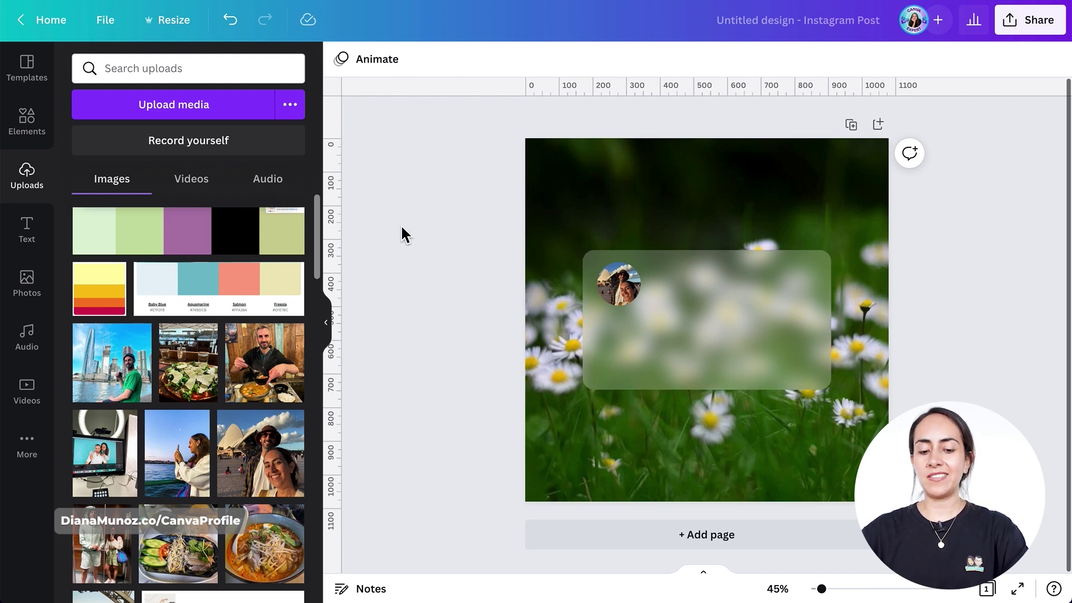
Add a text box for the name beside the profile photo and enlarge it
{"action": "key", "text": "t"}
{"action": "left_click_drag", "start_coordinate": [717, 352], "coordinate": [698, 310]}
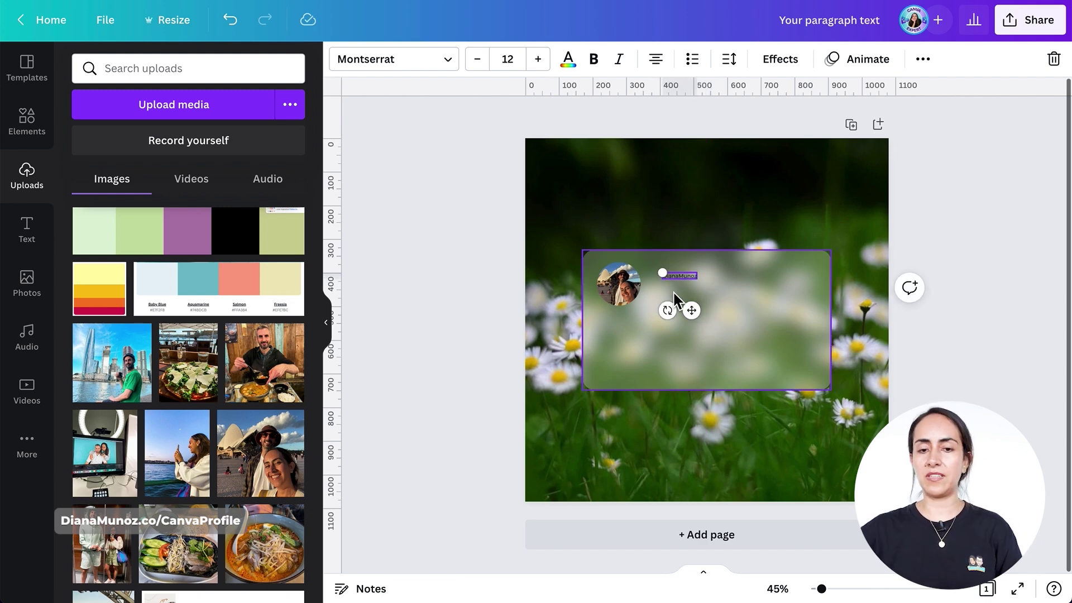
{"action": "left_click_drag", "start_coordinate": [663, 273], "coordinate": [651, 271]}
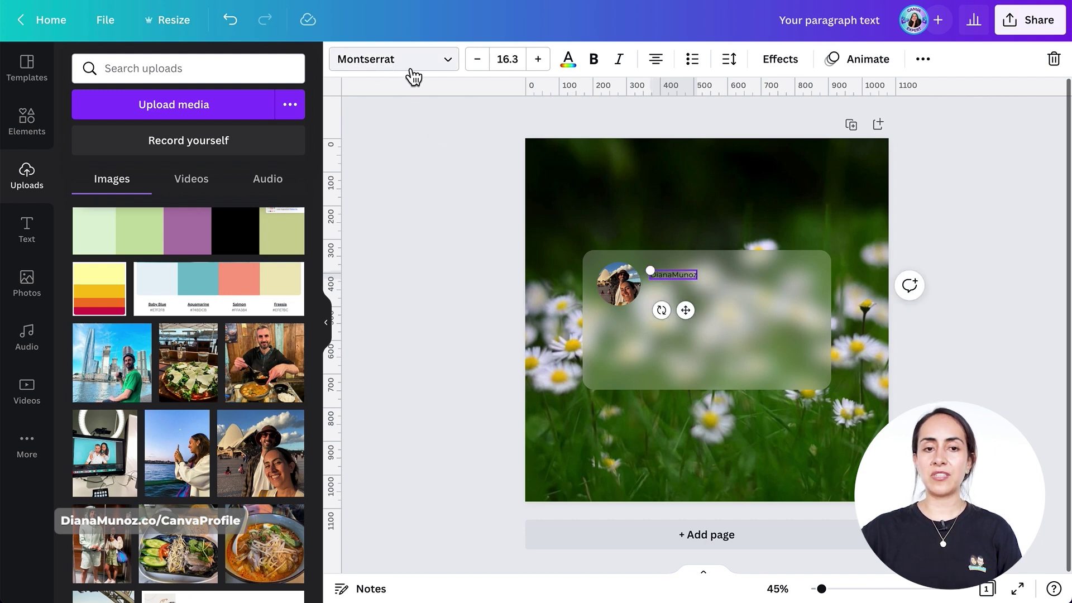
Set the name in Montserrat Extra-Bold and enlarge it to size 22.9
{"action": "left_click", "coordinate": [383, 72]}
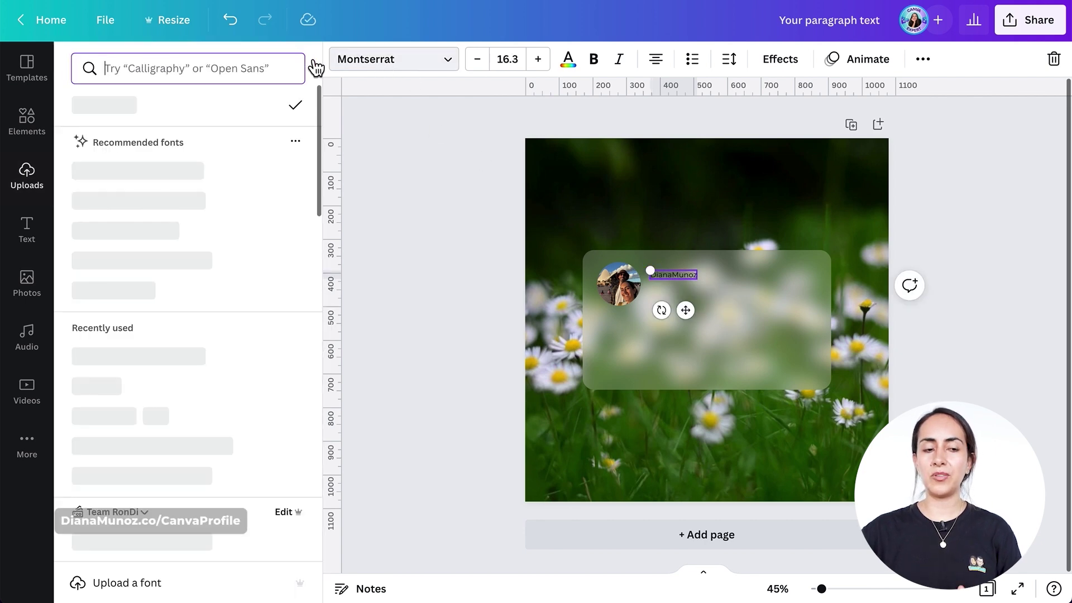
{"action": "left_click", "coordinate": [210, 66]}
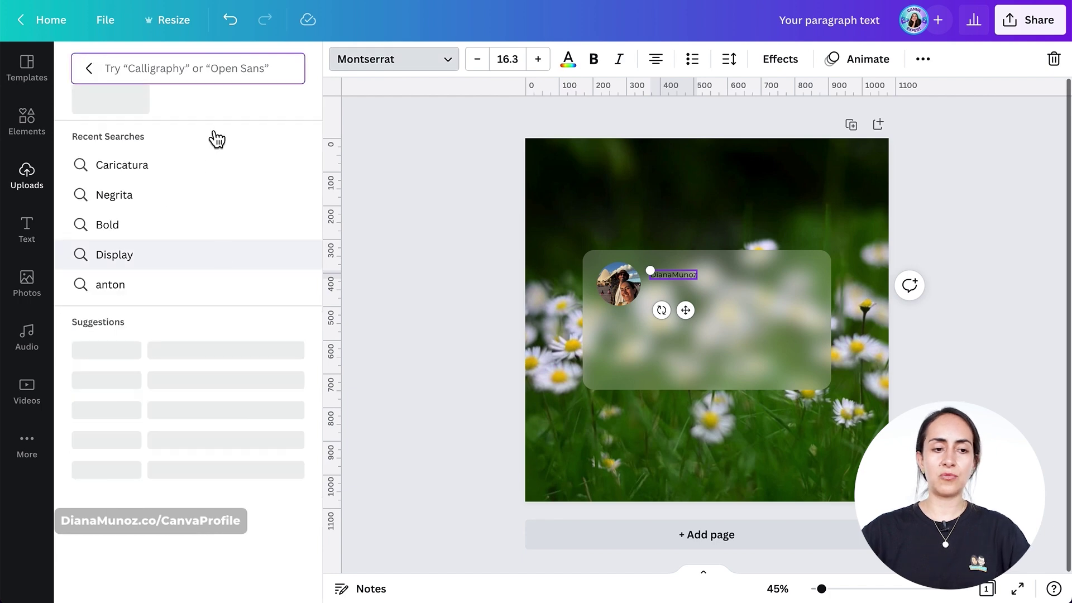
{"action": "type", "text": "montser"}
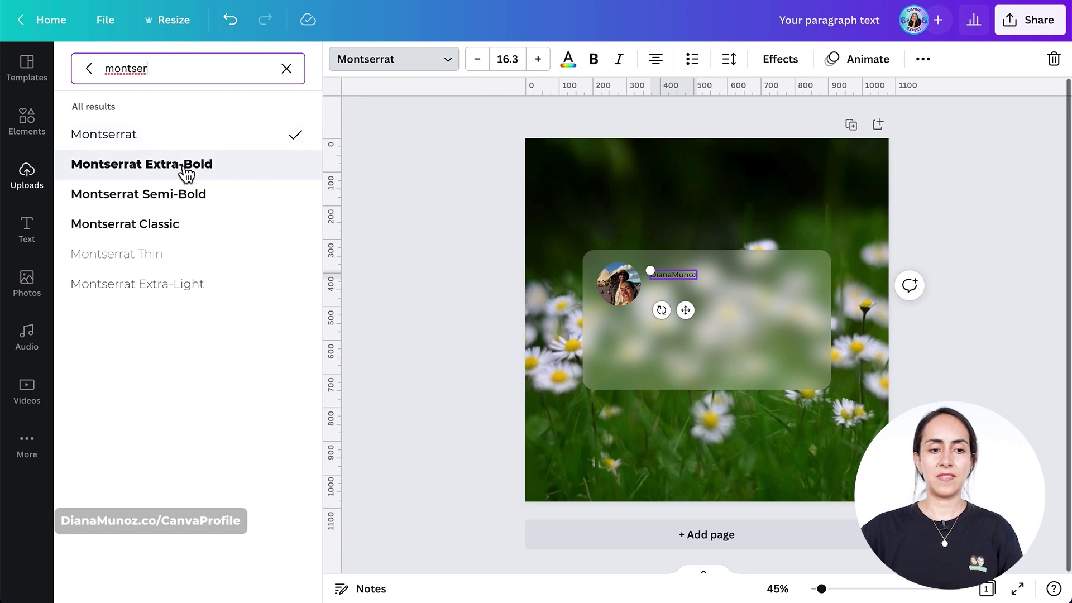
{"action": "left_click", "coordinate": [185, 168]}
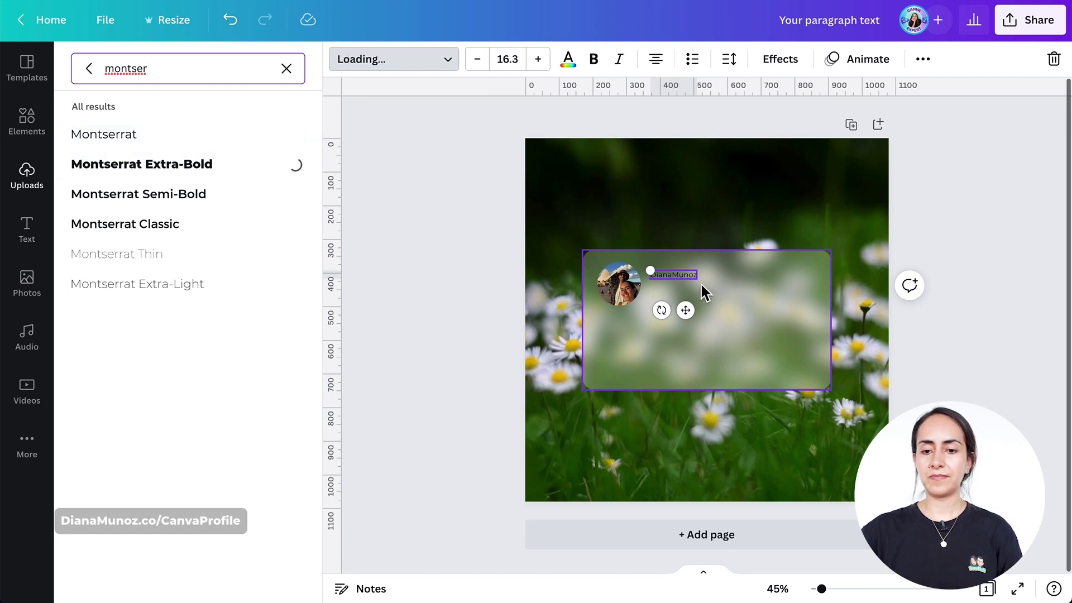
{"action": "mouse_move", "coordinate": [708, 278]}
{"action": "left_mouse_down"}
{"action": "mouse_move", "coordinate": [719, 284]}
{"action": "mouse_move", "coordinate": [701, 313]}
{"action": "mouse_move", "coordinate": [727, 286]}
{"action": "left_mouse_up"}
Duplicate the name below itself in Montserrat Classic and edit it into an @ handle
{"action": "left_click", "coordinate": [925, 62]}
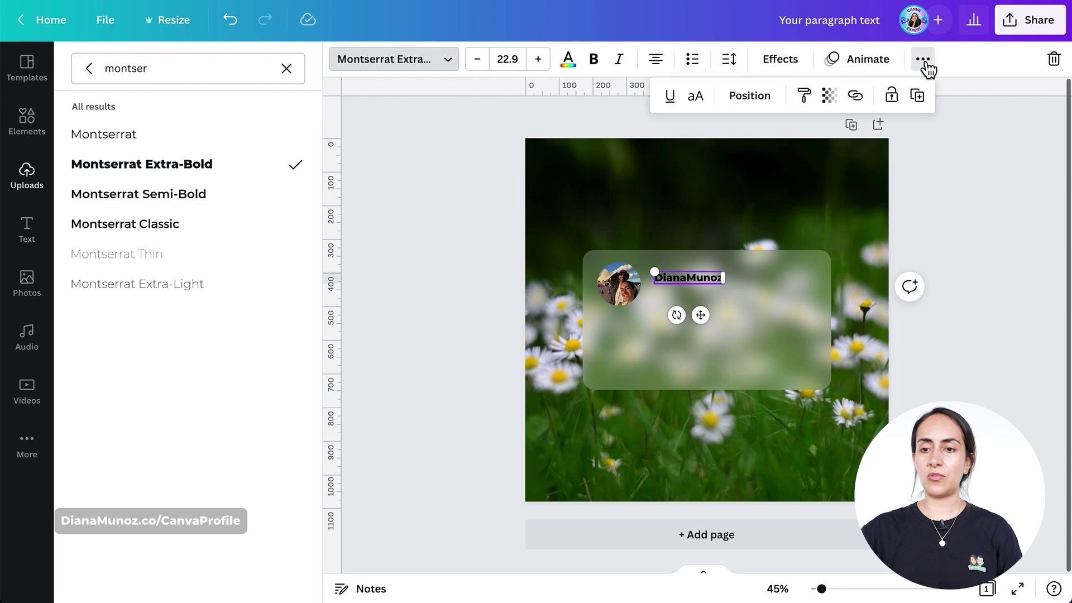
{"action": "left_click", "coordinate": [917, 96]}
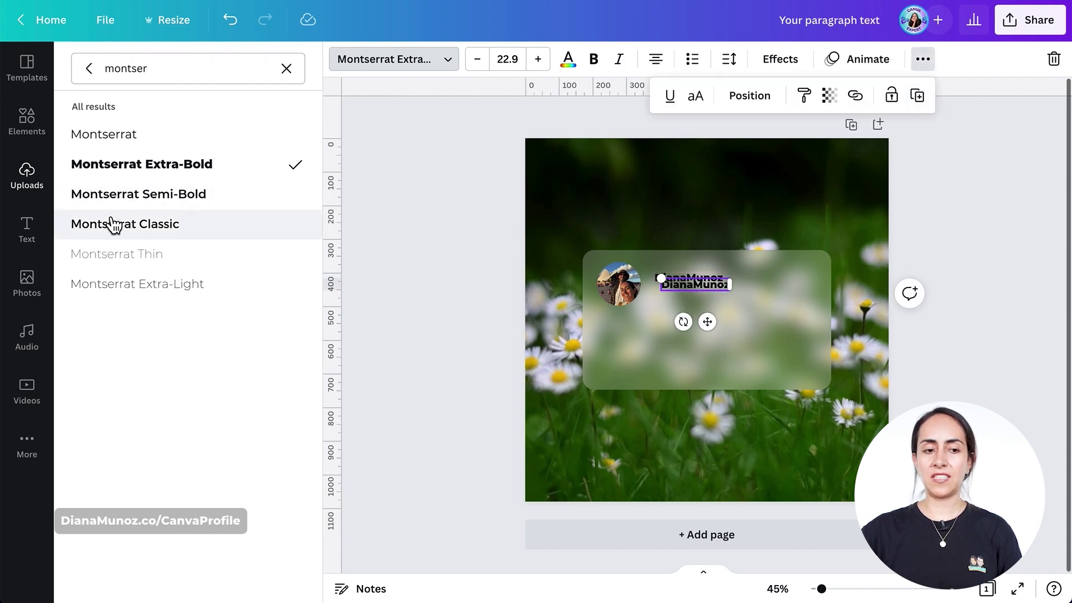
{"action": "left_click", "coordinate": [212, 231]}
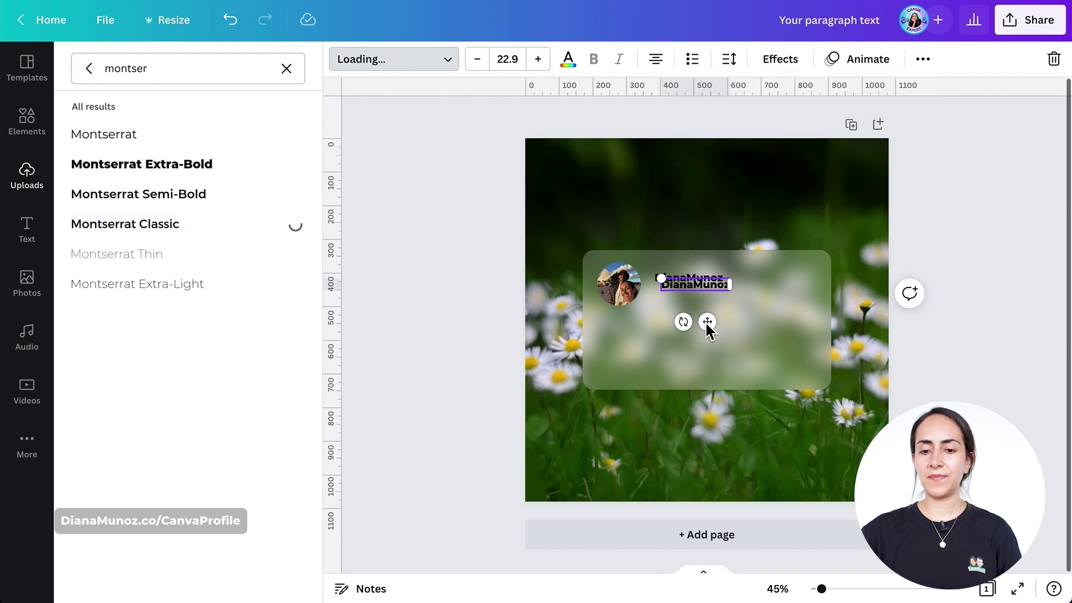
{"action": "left_click_drag", "start_coordinate": [706, 324], "coordinate": [701, 327]}
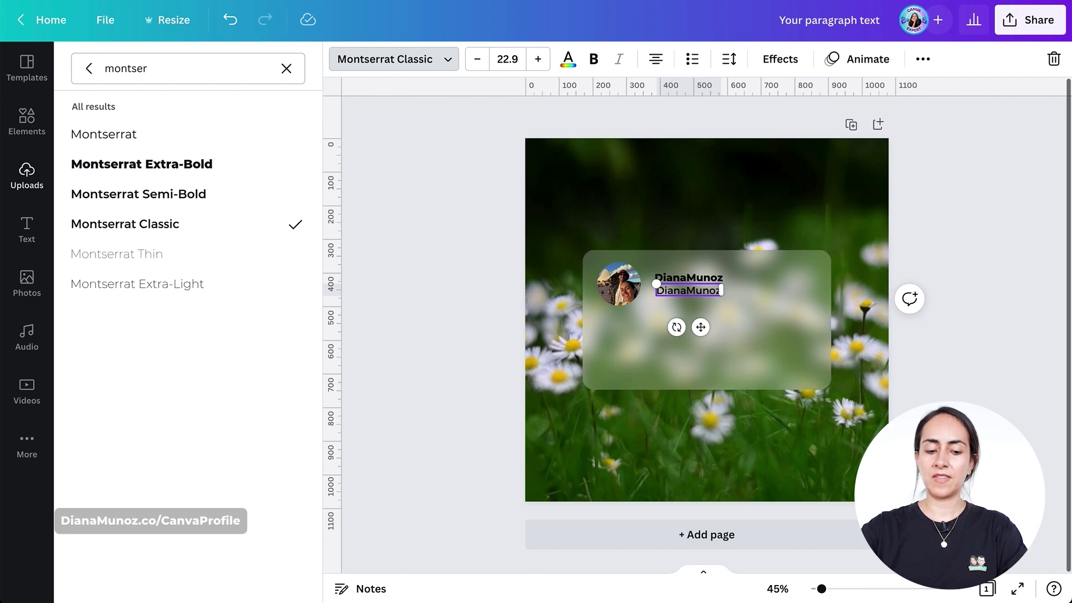
{"action": "left_click", "coordinate": [655, 290]}
{"action": "type", "text": "@"}
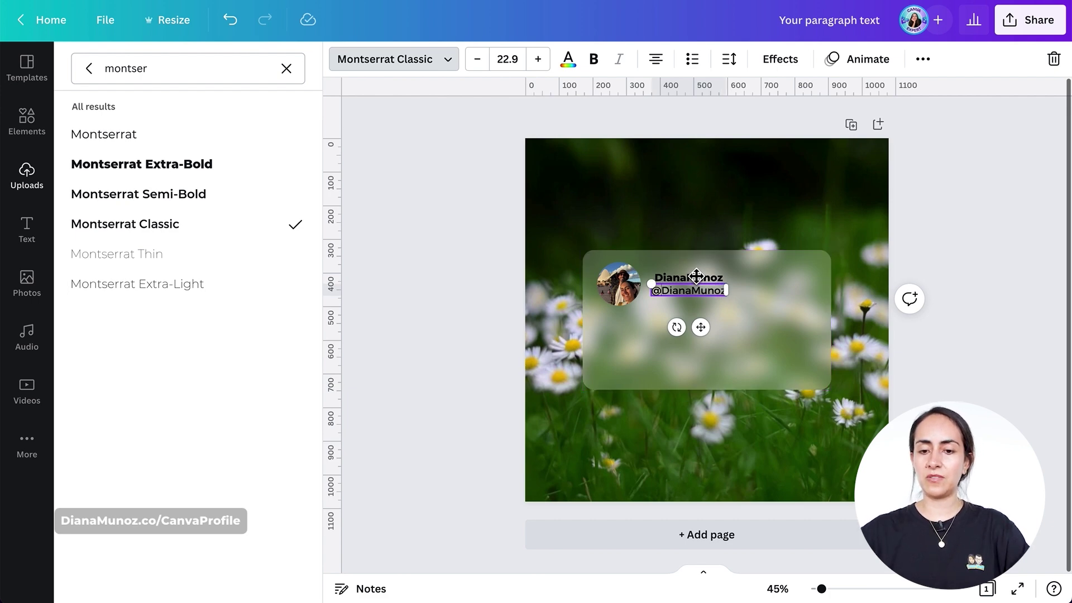
{"action": "left_click", "coordinate": [715, 286]}
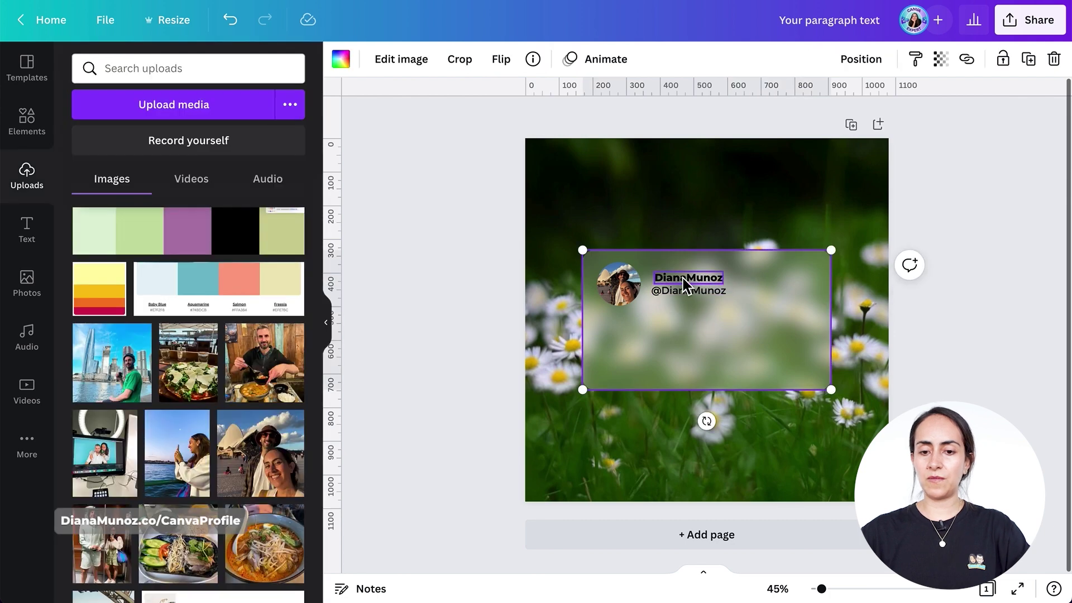
Widen the name box, left-align name and handle, and shrink the handle to size 21.3
{"action": "left_click", "coordinate": [689, 278]}
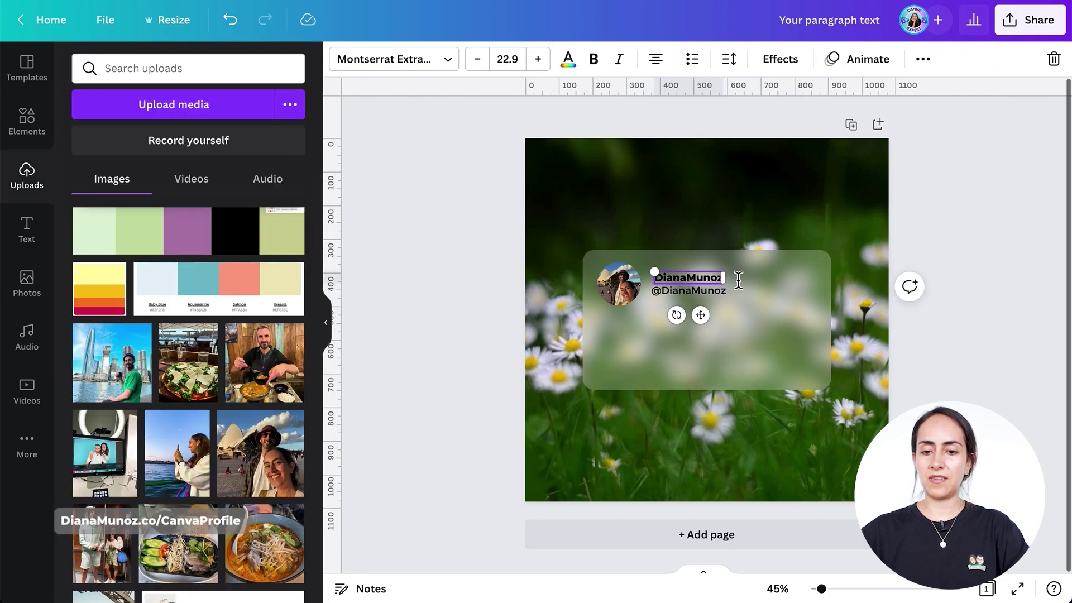
{"action": "left_click_drag", "start_coordinate": [730, 279], "coordinate": [740, 278]}
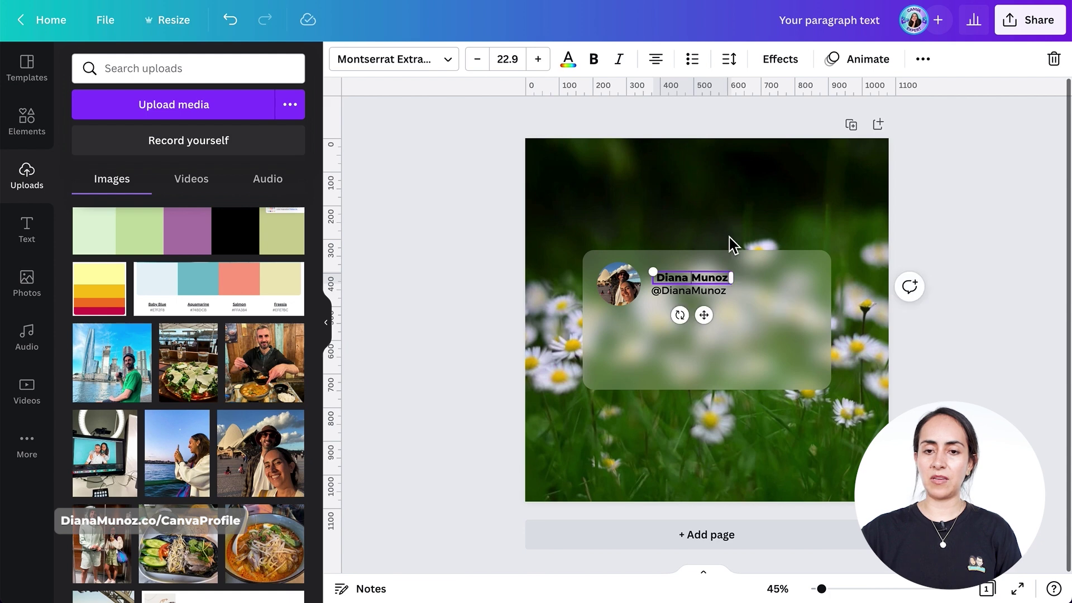
{"action": "left_click", "coordinate": [720, 294], "text": "shift"}
{"action": "left_click", "coordinate": [662, 60]}
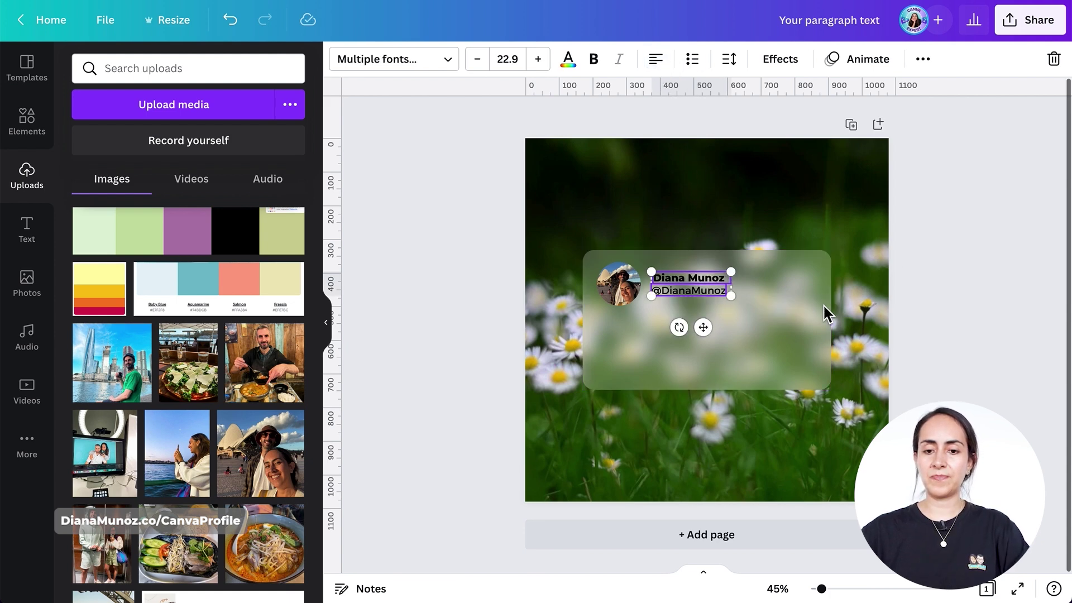
{"action": "left_click", "coordinate": [891, 279]}
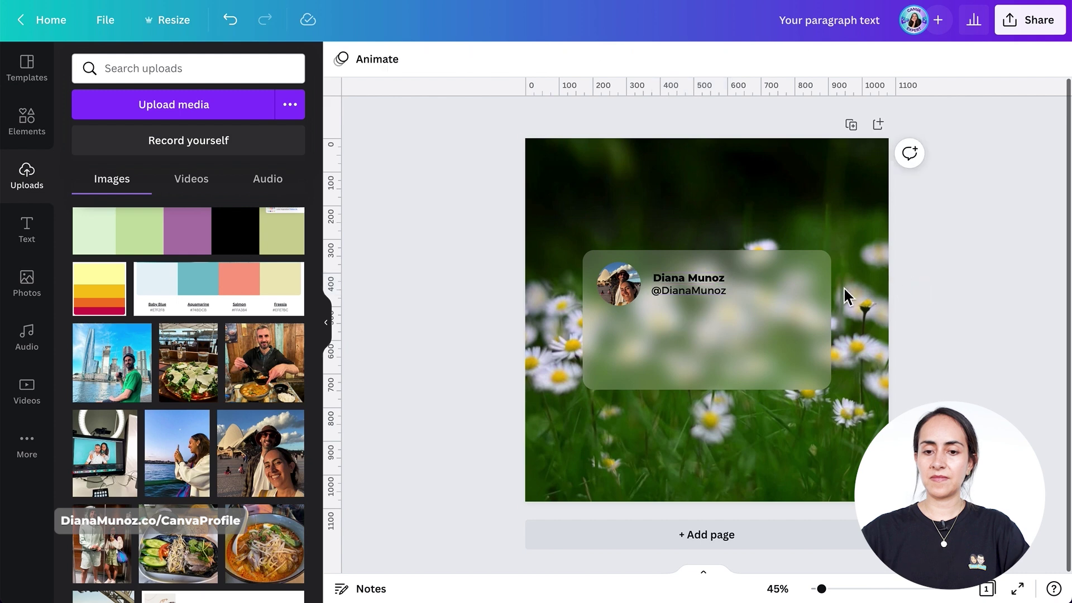
{"action": "left_click", "coordinate": [695, 295]}
{"action": "left_click_drag", "start_coordinate": [726, 297], "coordinate": [720, 298]}
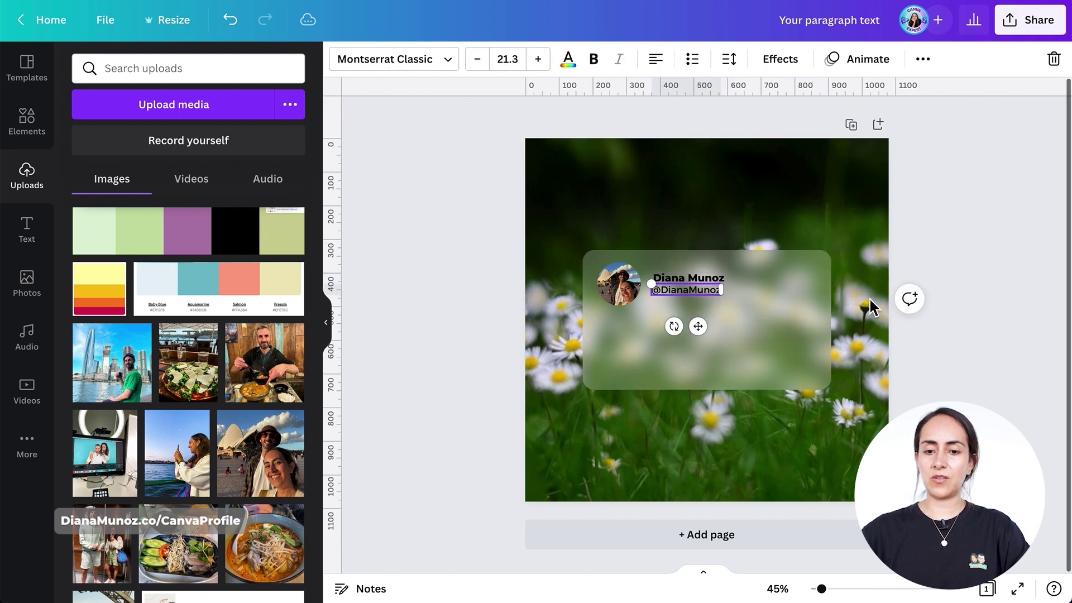
{"action": "left_click", "coordinate": [942, 255]}
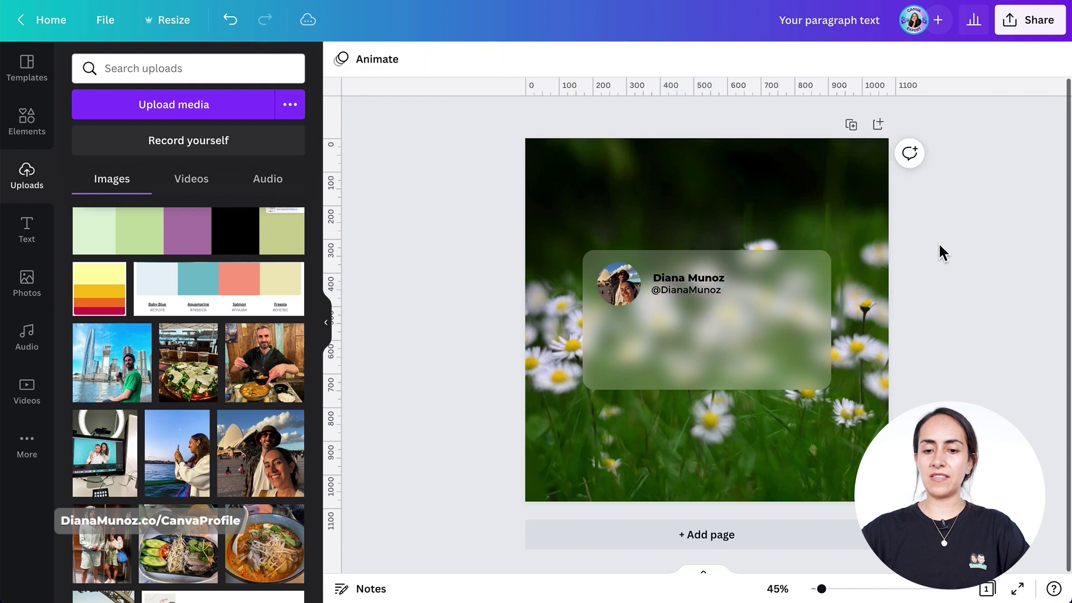
Duplicate the handle into the card's lower half as the quote, enlarged to 27 and centred
{"action": "left_click", "coordinate": [703, 298]}
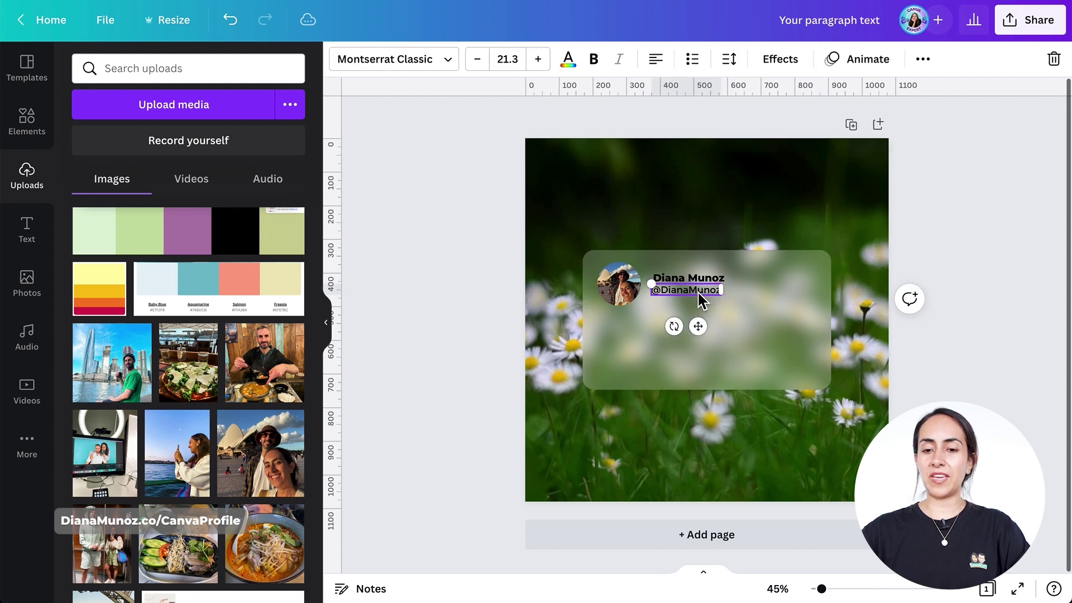
{"action": "left_click", "coordinate": [922, 60]}
{"action": "left_click", "coordinate": [910, 101]}
{"action": "left_click_drag", "start_coordinate": [705, 333], "coordinate": [712, 369]}
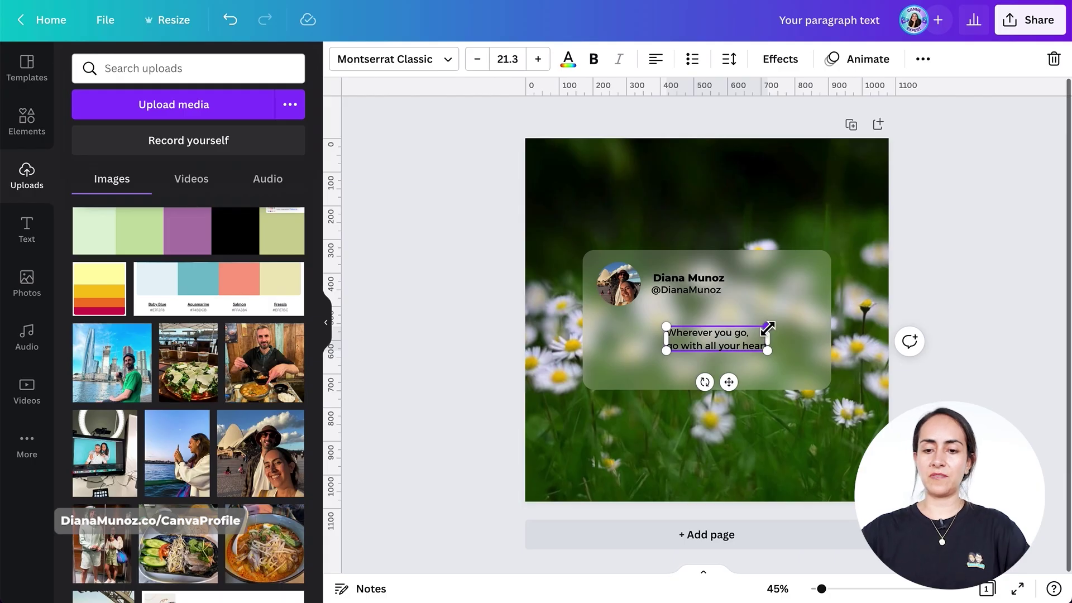
{"action": "left_click_drag", "start_coordinate": [779, 323], "coordinate": [795, 317]}
{"action": "left_click_drag", "start_coordinate": [740, 382], "coordinate": [720, 389]}
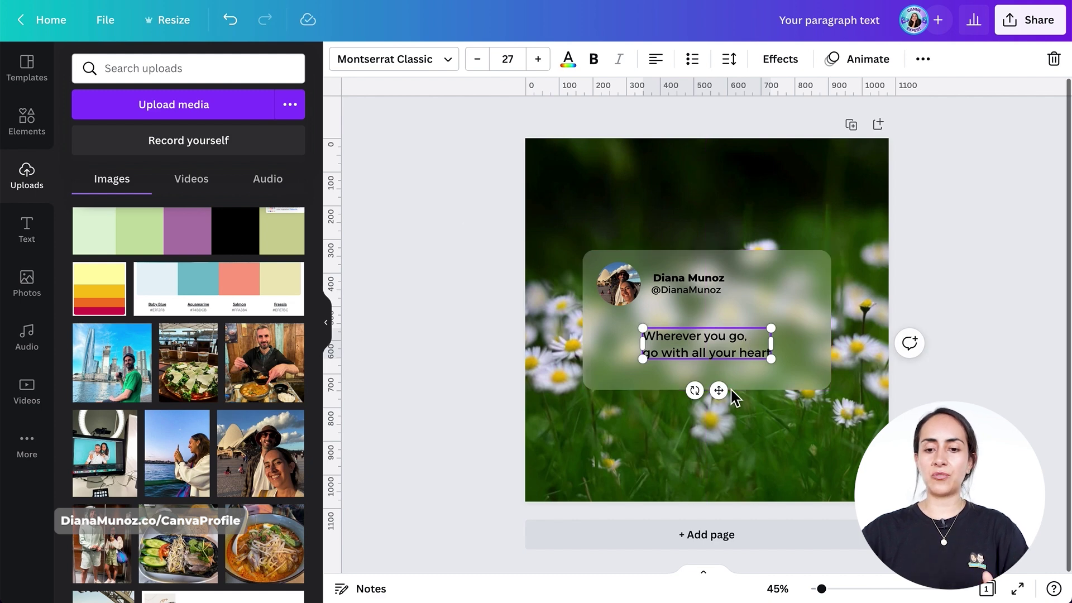
Copy the quote box, clear it, and place size-54.6 '•••' dots at the card's top right
{"action": "left_click_drag", "start_coordinate": [736, 363], "coordinate": [761, 309]}
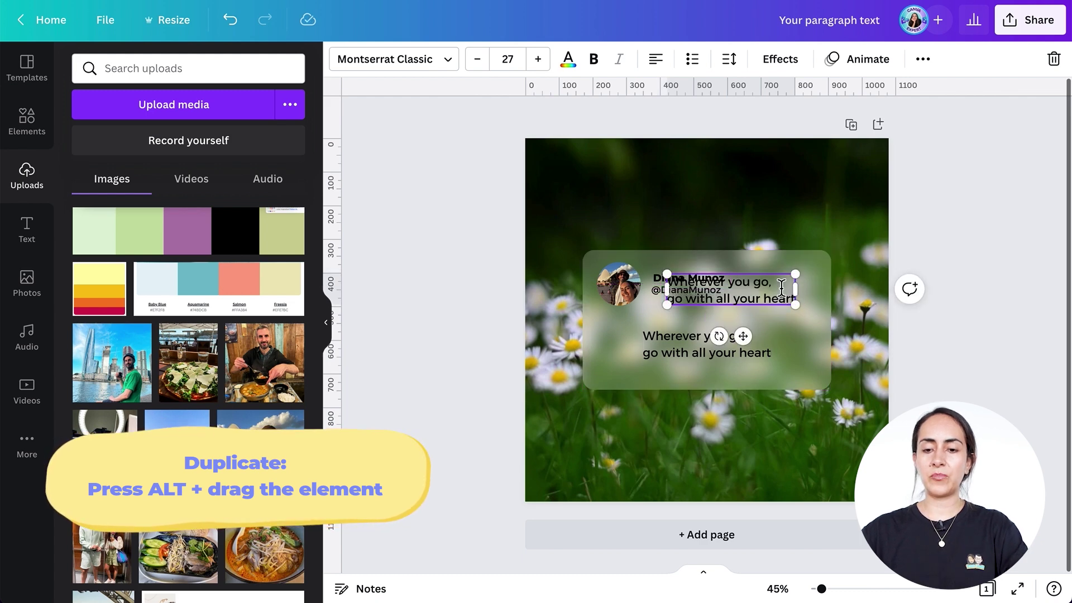
{"action": "key", "text": "Return"}
{"action": "key", "text": "BackSpace"}
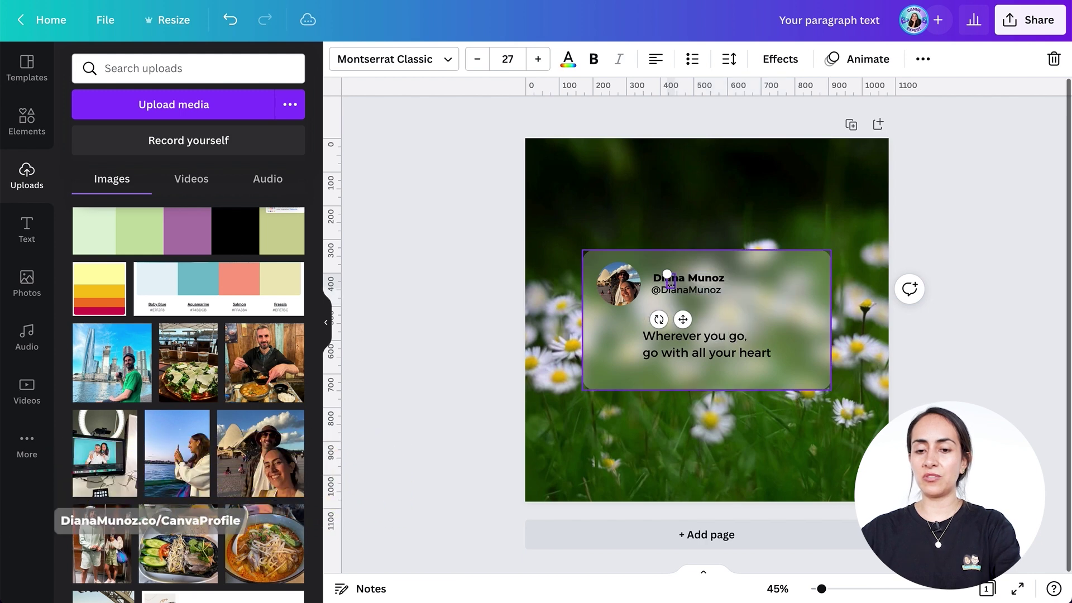
{"action": "left_click_drag", "start_coordinate": [680, 320], "coordinate": [800, 311]}
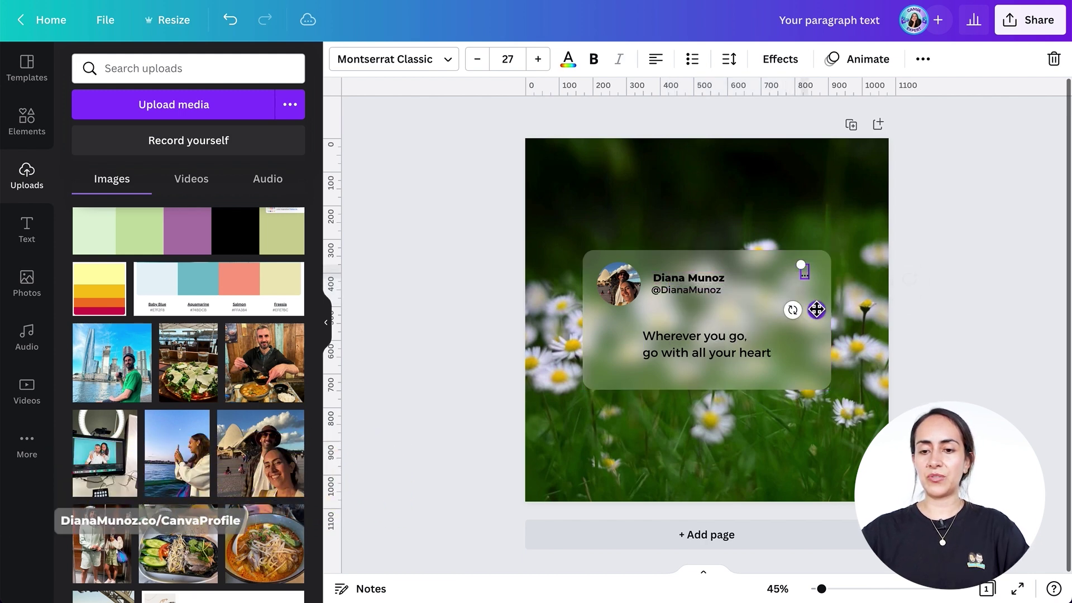
{"action": "left_click_drag", "start_coordinate": [801, 267], "coordinate": [776, 257]}
{"action": "left_click_drag", "start_coordinate": [812, 310], "coordinate": [814, 316]}
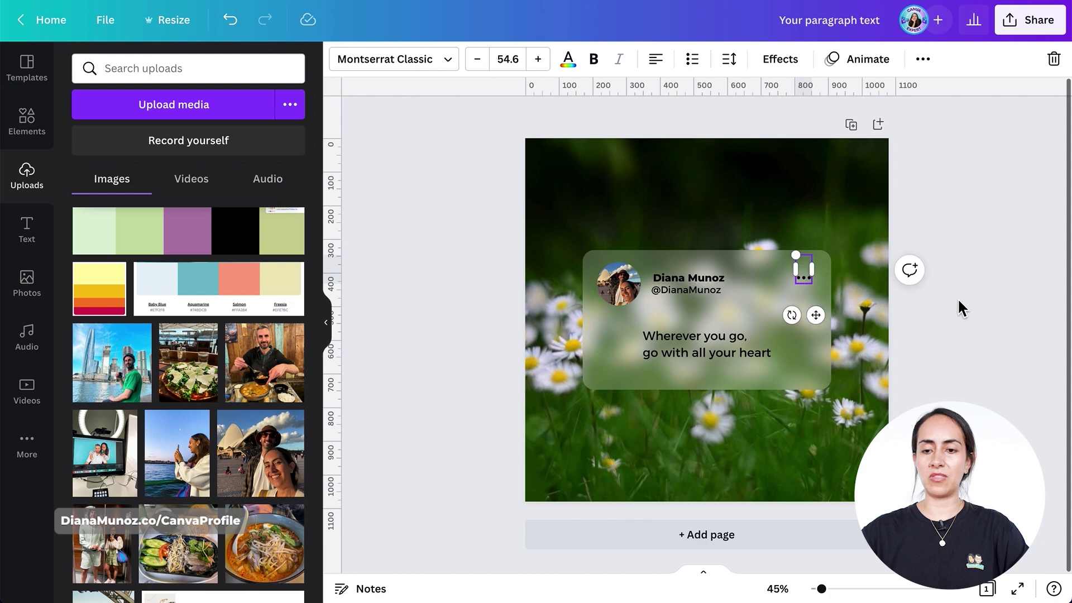
{"action": "left_click", "coordinate": [954, 332]}
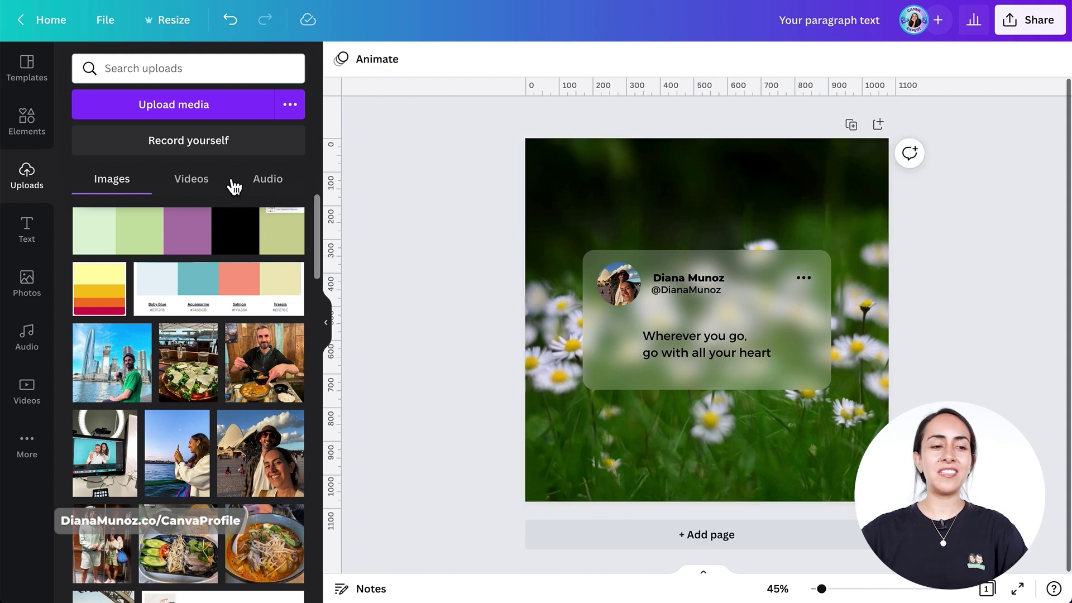
Add the blue verified badge from a 'verified' Elements search, resized to 73×73, right after the name
{"action": "left_click", "coordinate": [27, 119]}
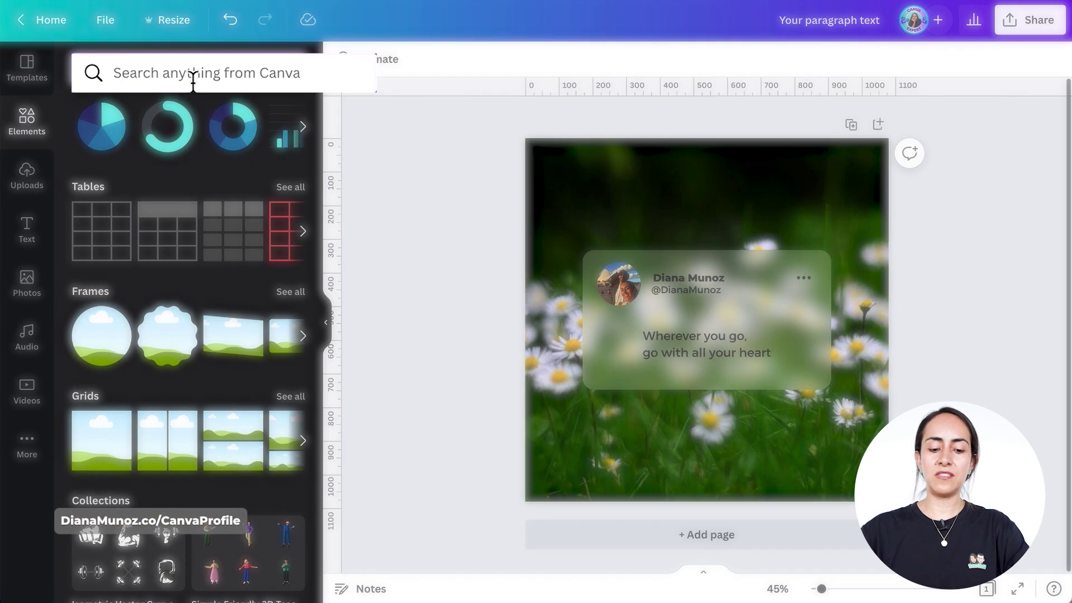
{"action": "type", "text": "verified"}
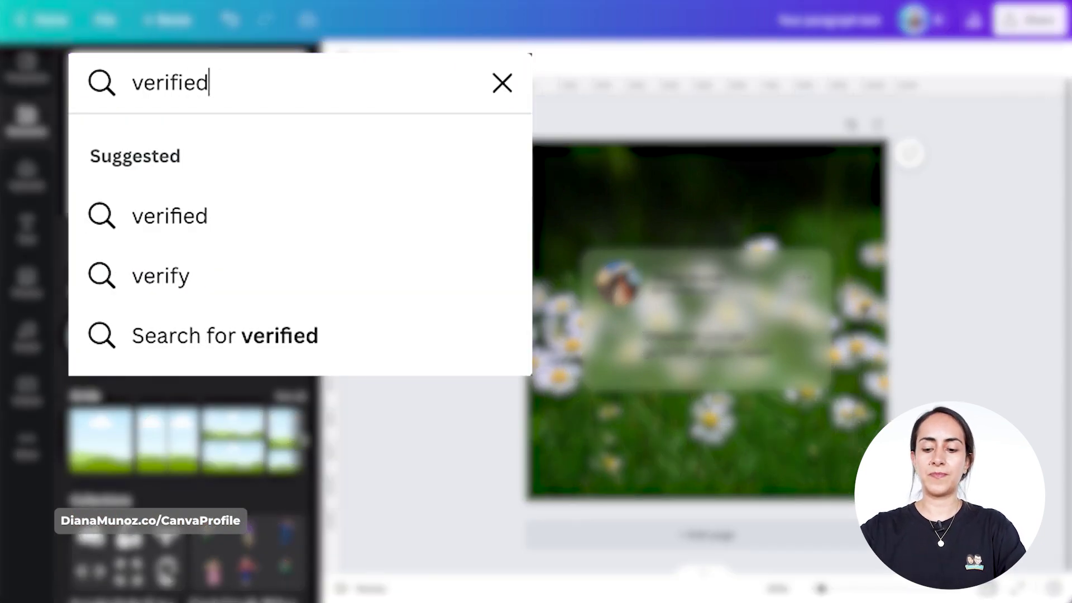
{"action": "key", "text": "Return"}
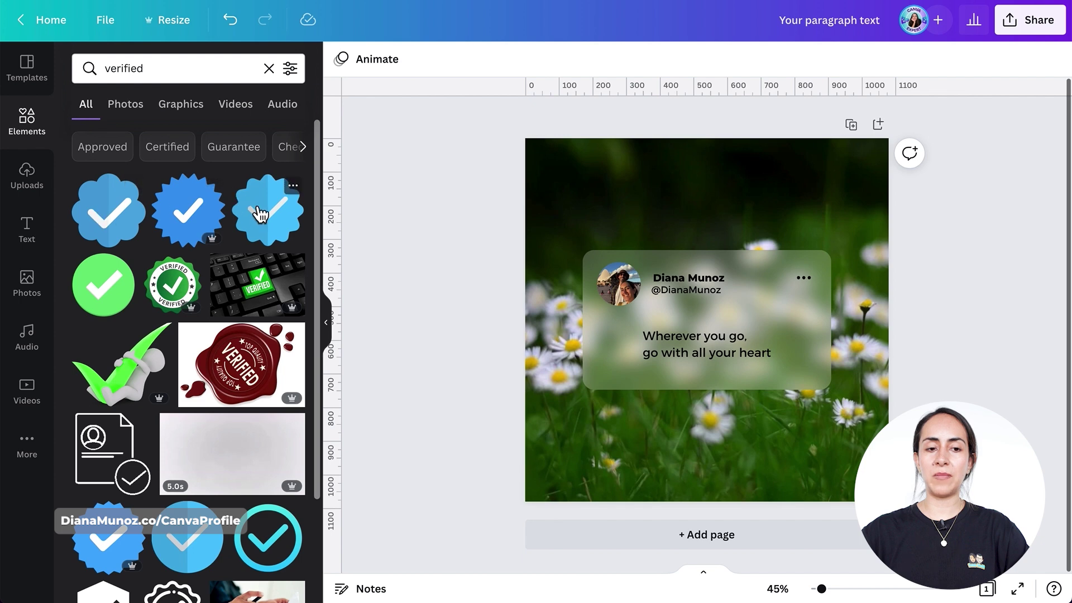
{"action": "left_click", "coordinate": [259, 213]}
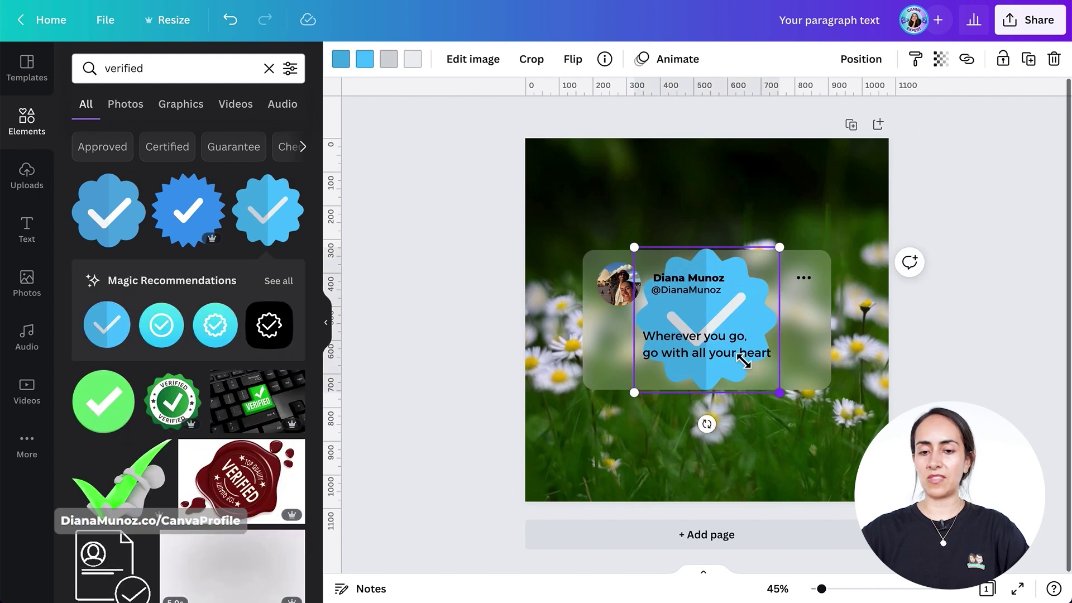
{"action": "left_click_drag", "start_coordinate": [740, 356], "coordinate": [749, 311]}
{"action": "left_click", "coordinate": [957, 382]}
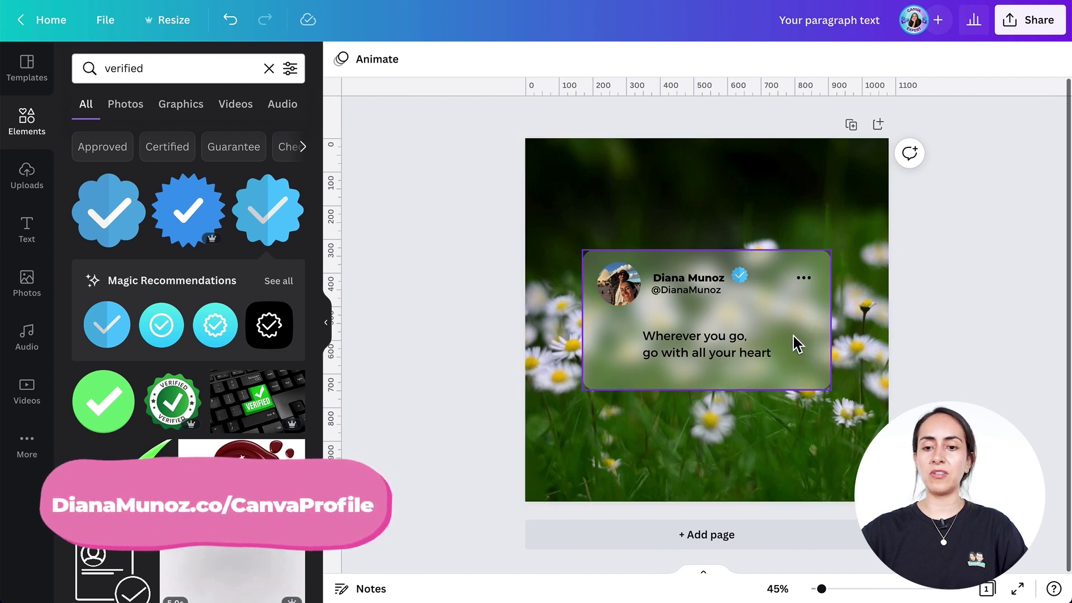
Raise the frosted card's transparency to 43
{"action": "left_click", "coordinate": [805, 360]}
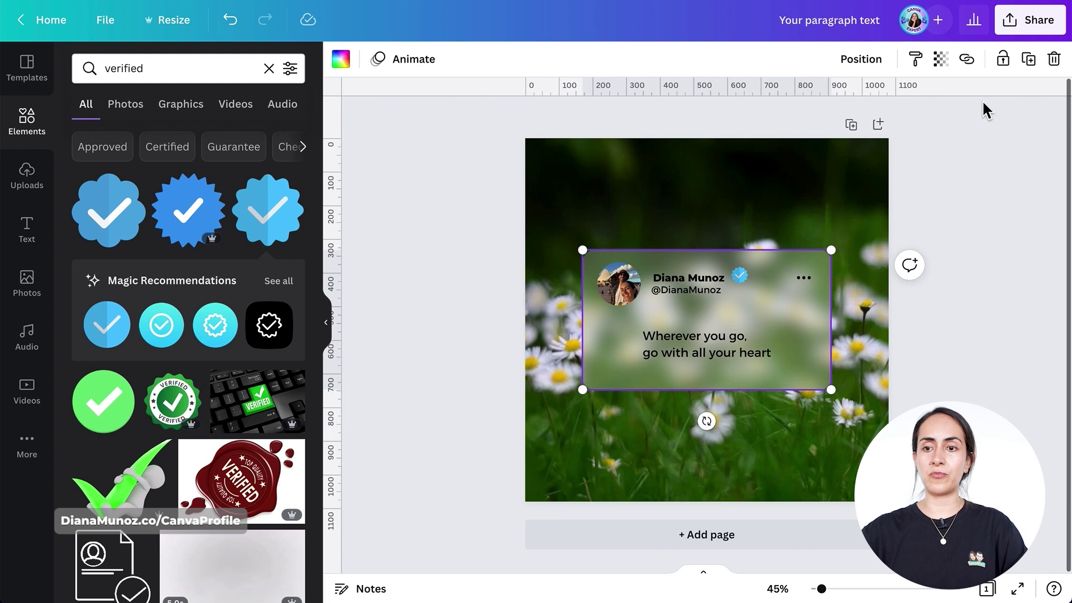
{"action": "left_click", "coordinate": [944, 61]}
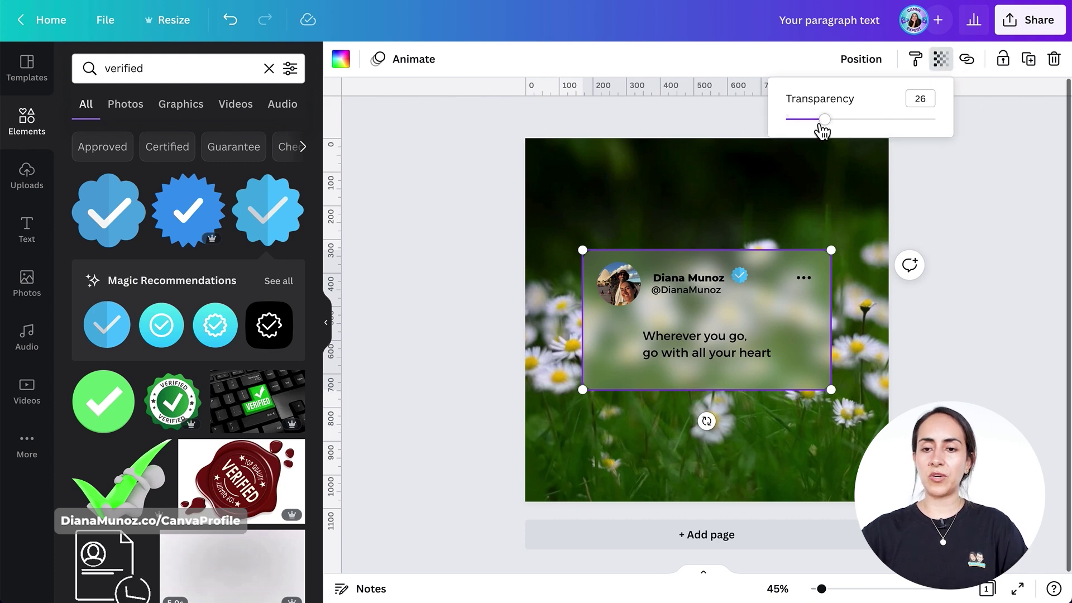
{"action": "left_click_drag", "start_coordinate": [825, 121], "coordinate": [848, 126]}
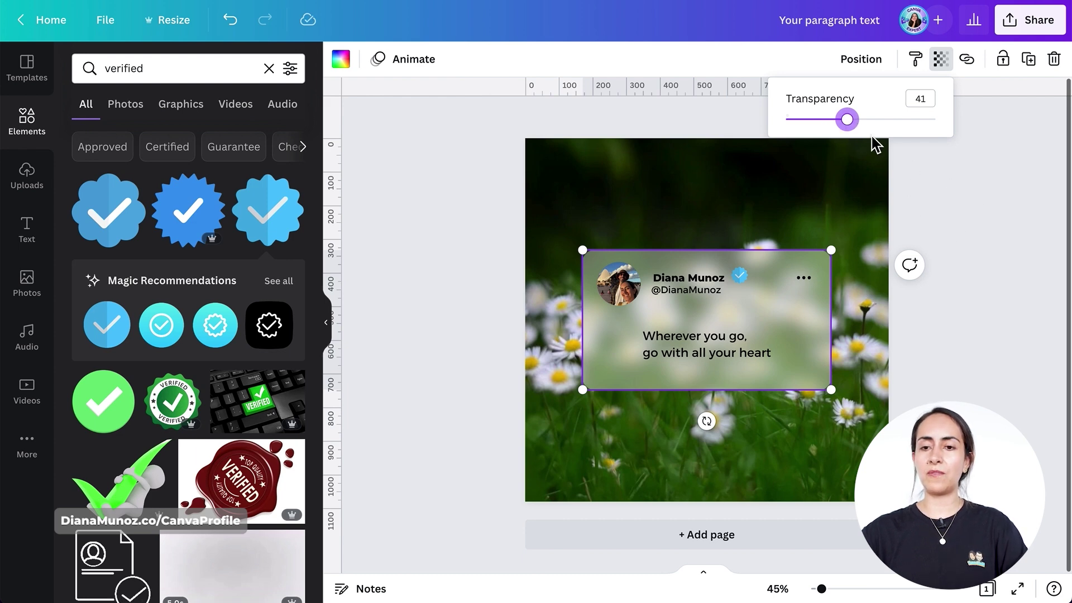
{"action": "left_click_drag", "start_coordinate": [847, 120], "coordinate": [852, 122]}
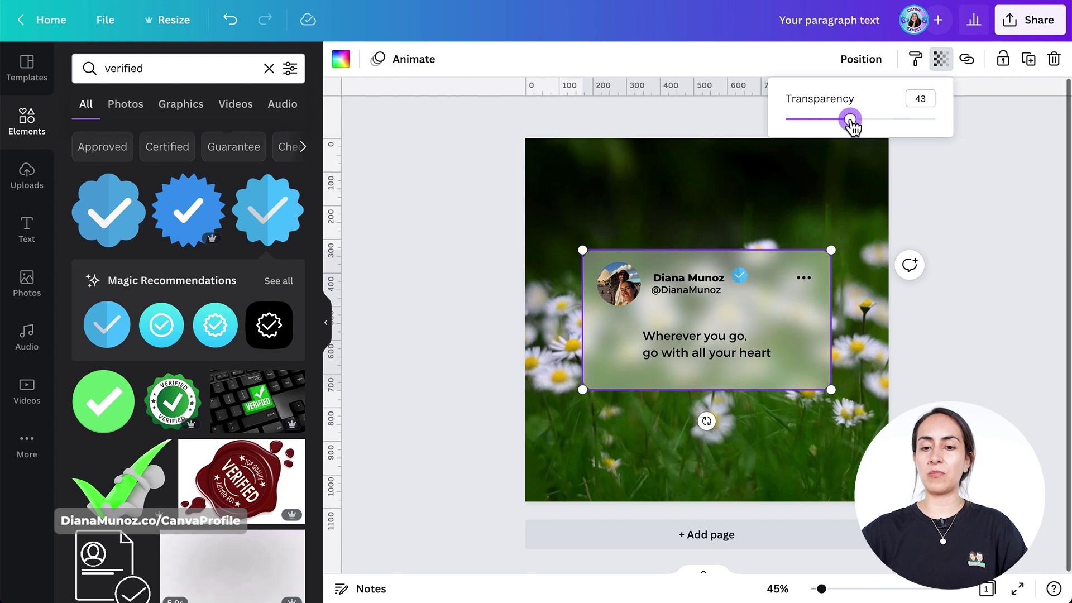
Group-select the dots, badge, name, handle and profile photo, then nudge them to centre on the card
{"action": "left_click", "coordinate": [973, 206]}
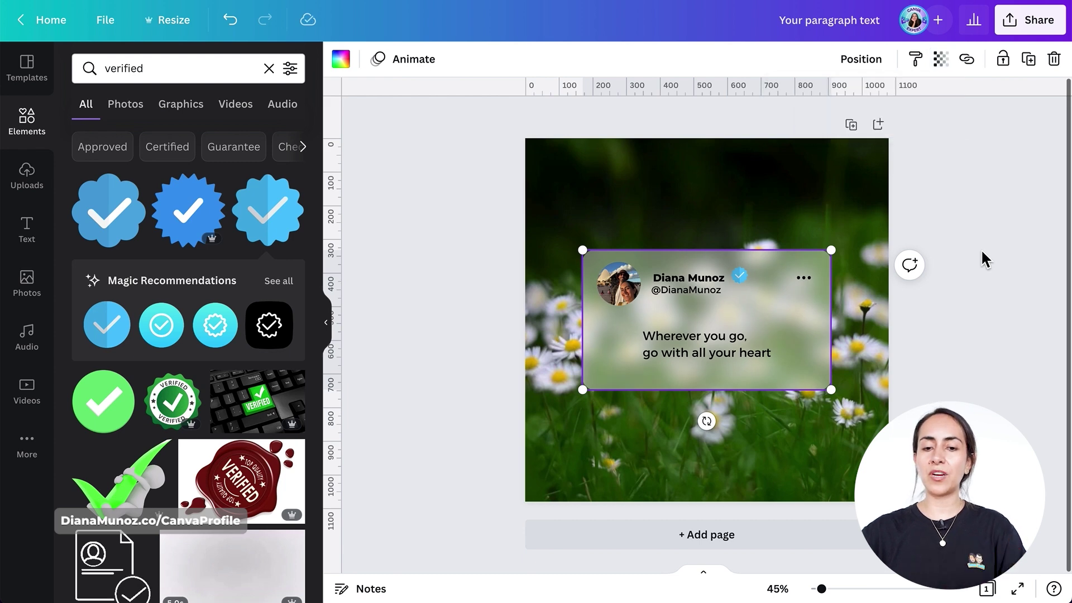
{"action": "left_click", "coordinate": [980, 262]}
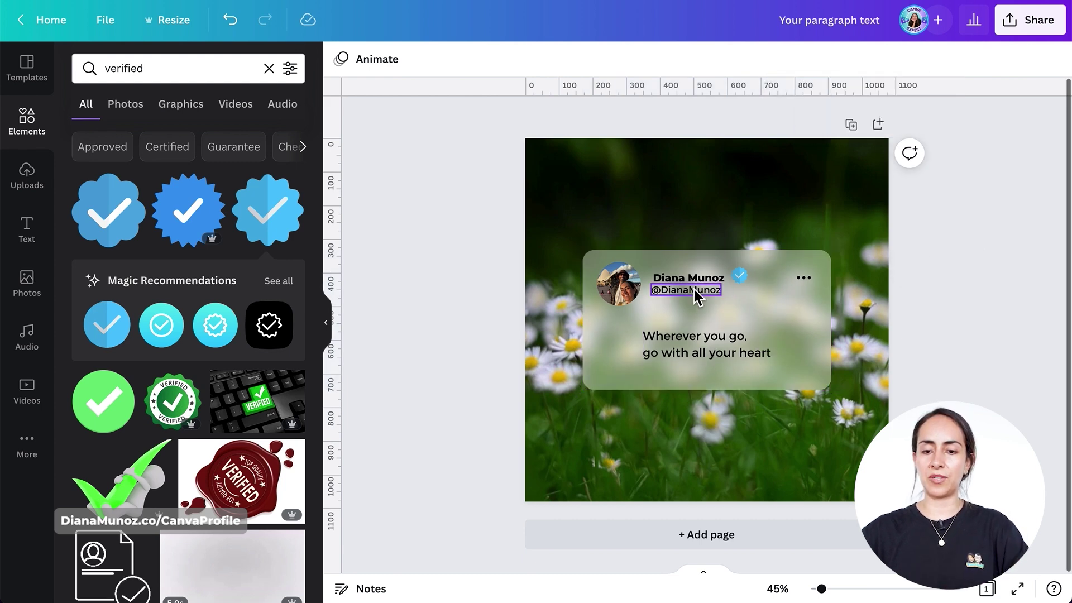
{"action": "left_click", "coordinate": [803, 277]}
{"action": "left_click", "coordinate": [738, 275], "text": "shift"}
{"action": "left_click", "coordinate": [705, 279], "text": "shift"}
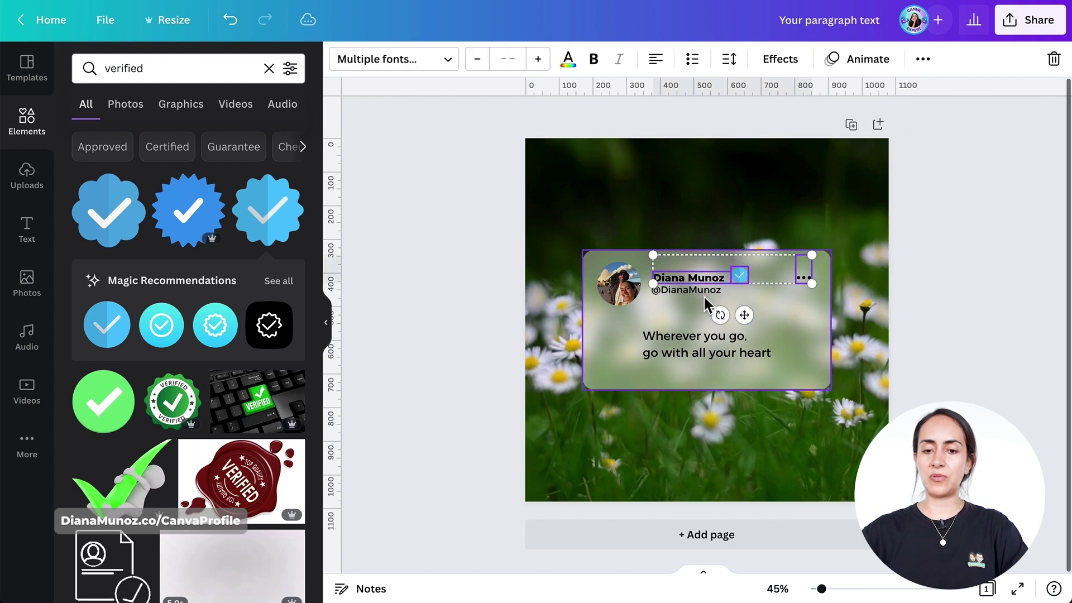
{"action": "left_click", "coordinate": [664, 288], "text": "shift"}
{"action": "left_click", "coordinate": [630, 289], "text": "shift"}
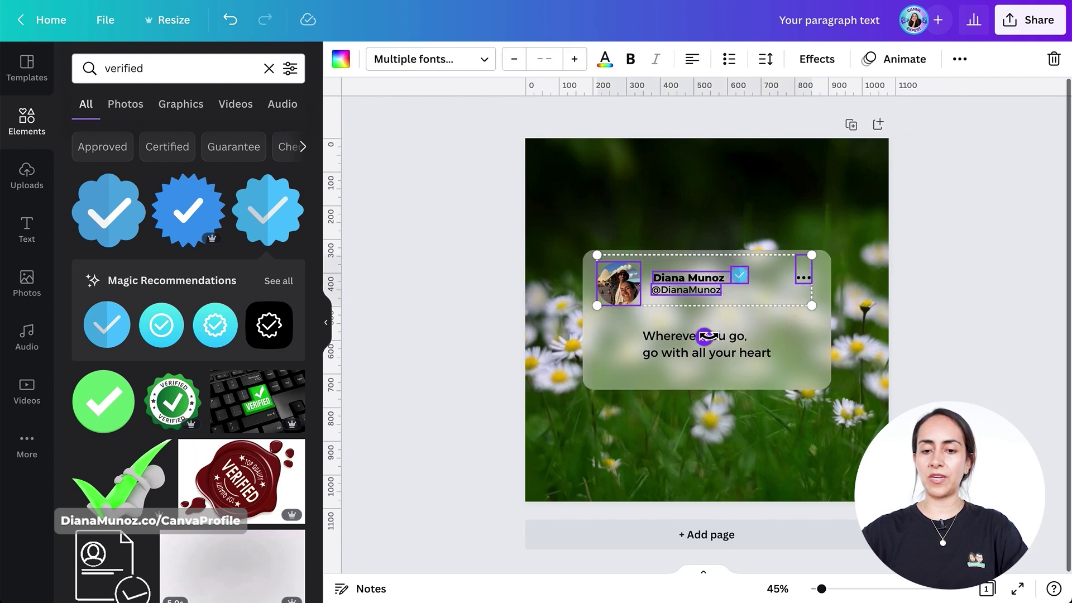
{"action": "left_click_drag", "start_coordinate": [741, 279], "coordinate": [743, 283]}
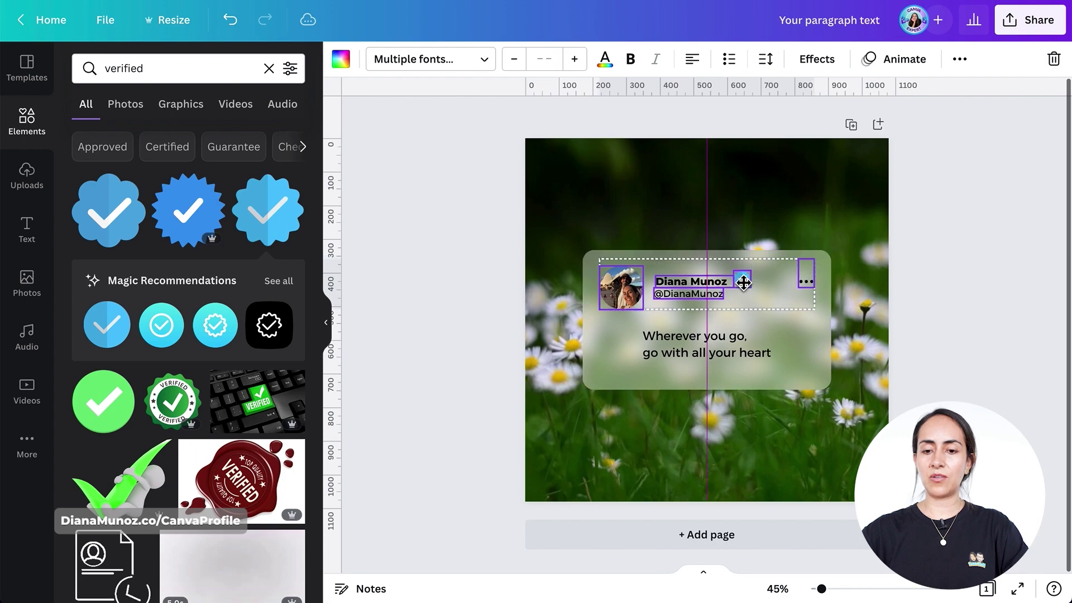
{"action": "left_click", "coordinate": [976, 345]}
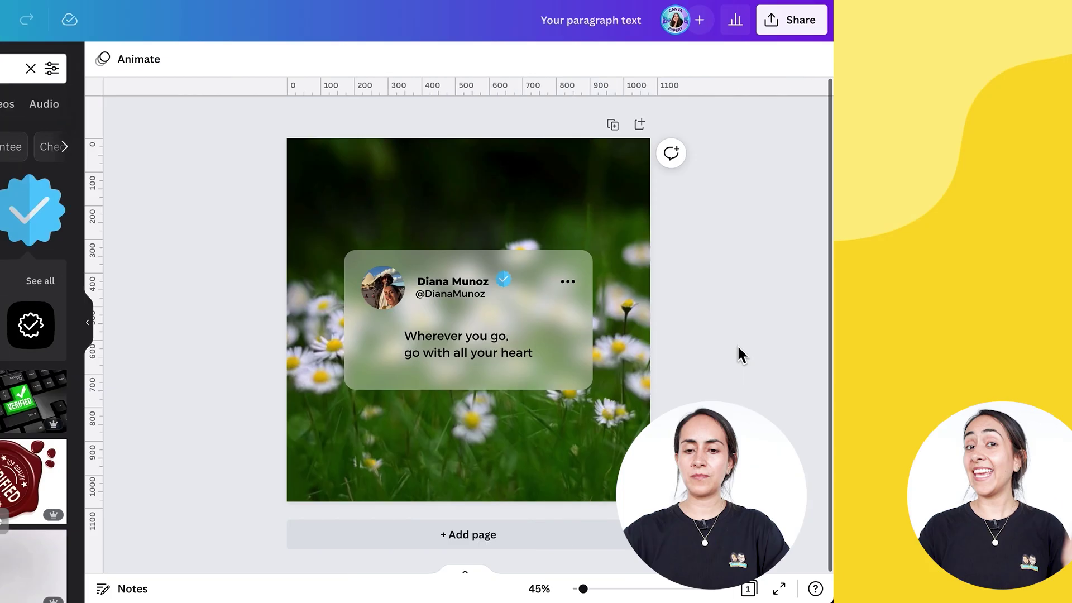